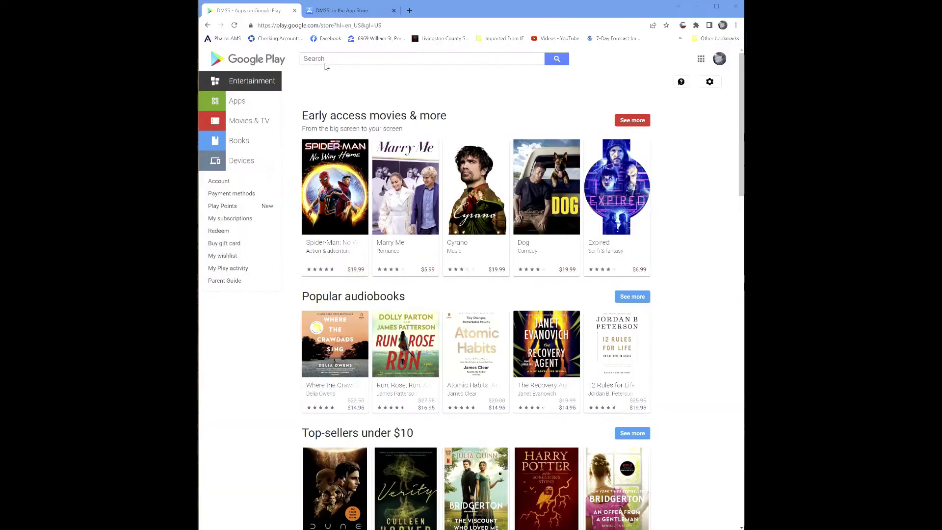
# Step: Search Google Play for DMSS, open its app page and start installing it
pyautogui.click(323, 59)
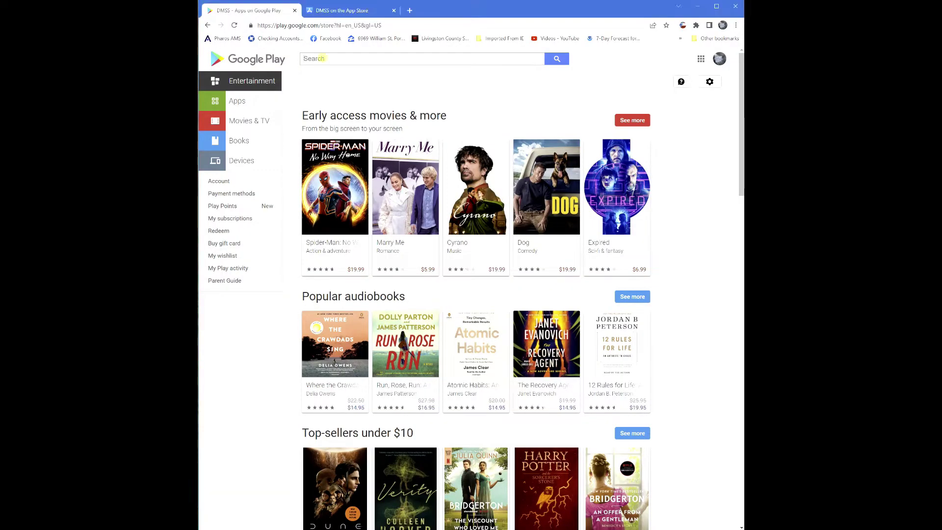
pyautogui.write('DMSS')
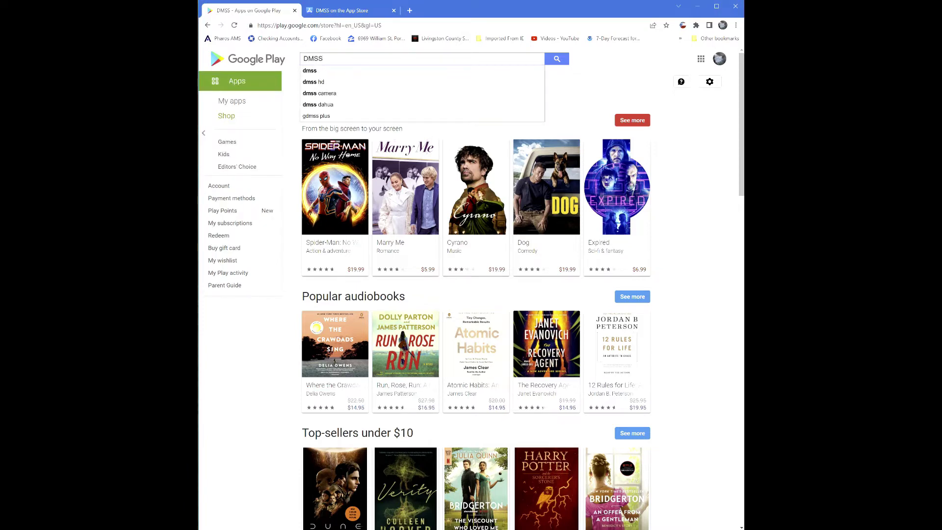
pyautogui.press('Return')
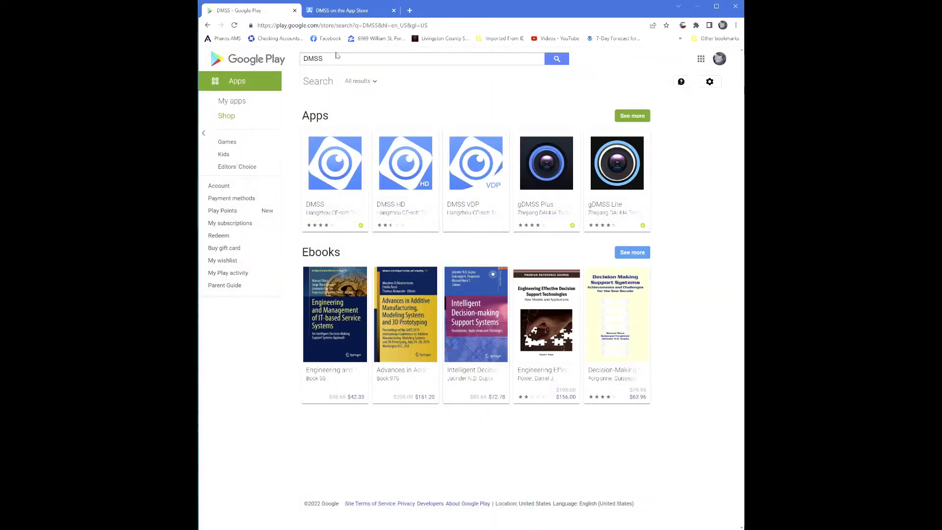
pyautogui.click(334, 182)
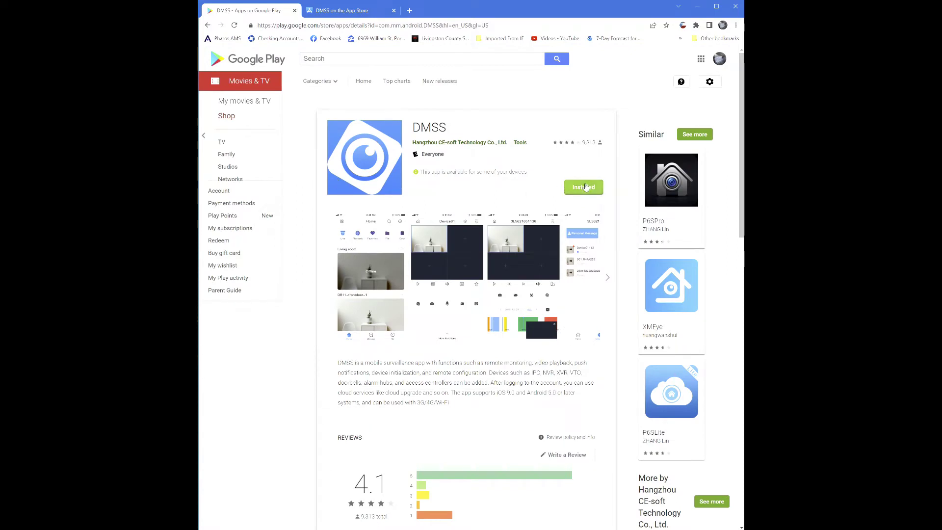
pyautogui.click(585, 186)
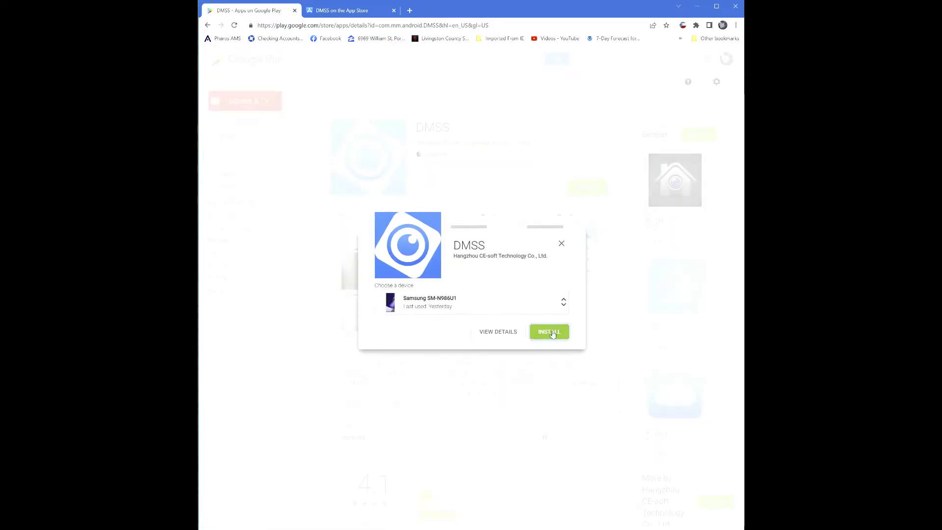
# Step: Install DMSS on the Samsung phone and verify with the Google account password
pyautogui.click(550, 332)
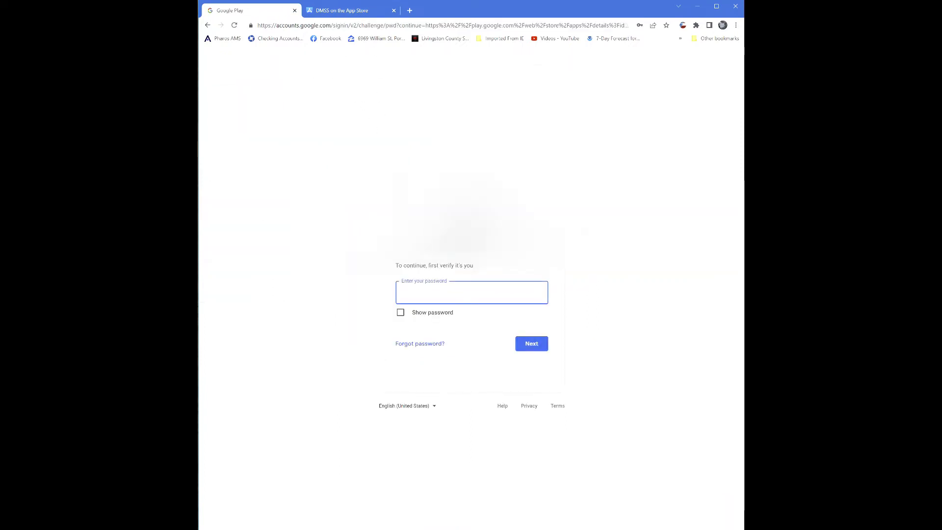
pyautogui.hotkey('ctrl', 'v')
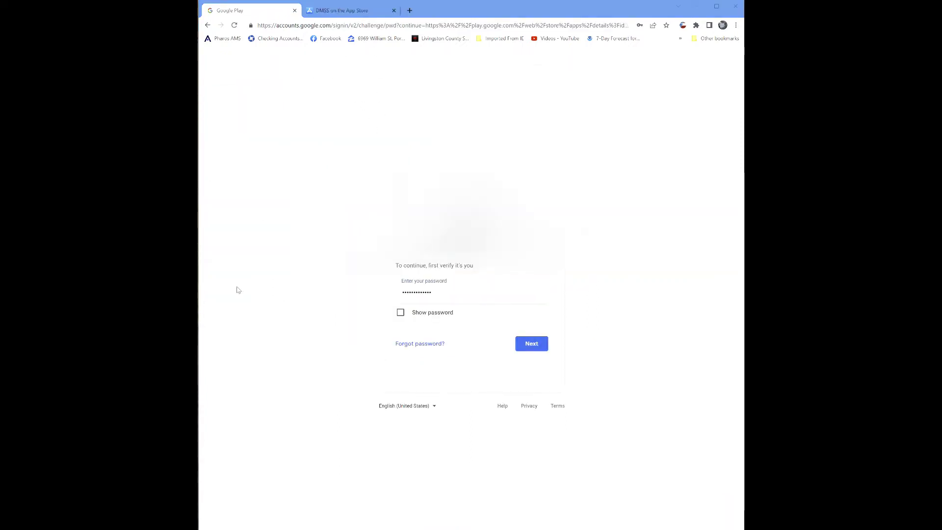
pyautogui.click(528, 346)
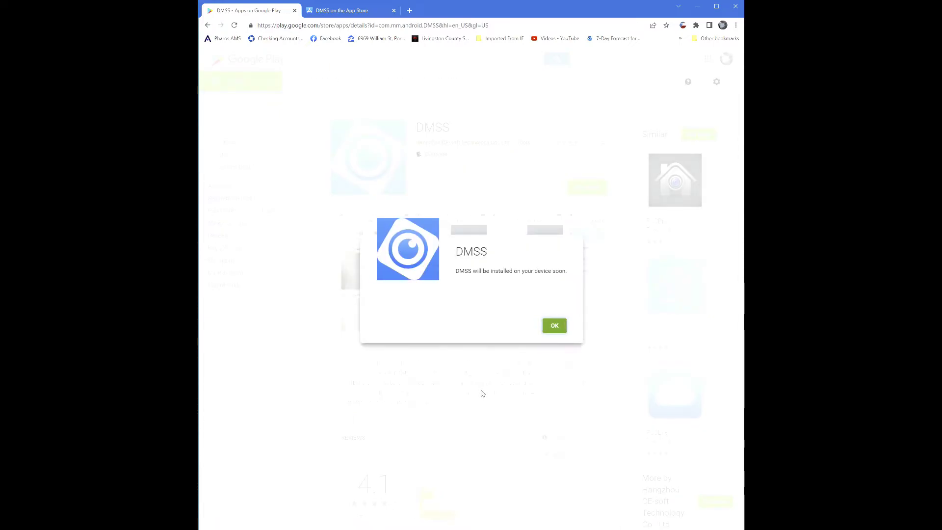
# Step: Acknowledge the install, highlight the DMSS App Store Preview listing, and center the phone mirror
pyautogui.click(555, 327)
pyautogui.click(342, 10)
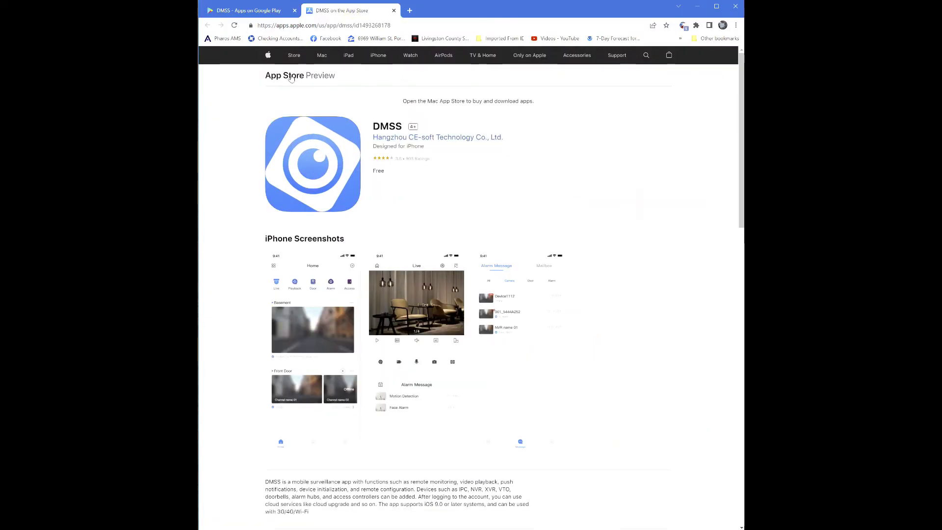
pyautogui.moveTo(262, 76); pyautogui.dragTo(345, 79)
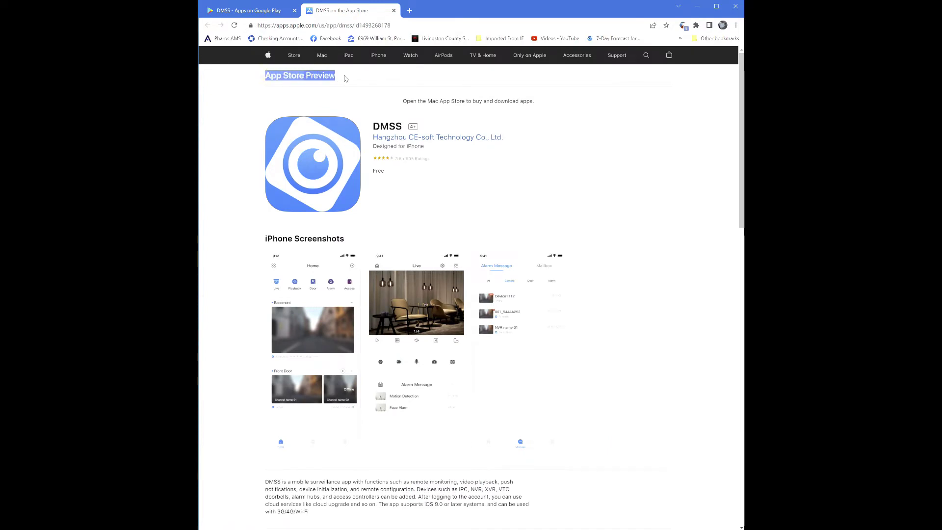
pyautogui.moveTo(369, 126); pyautogui.dragTo(403, 127)
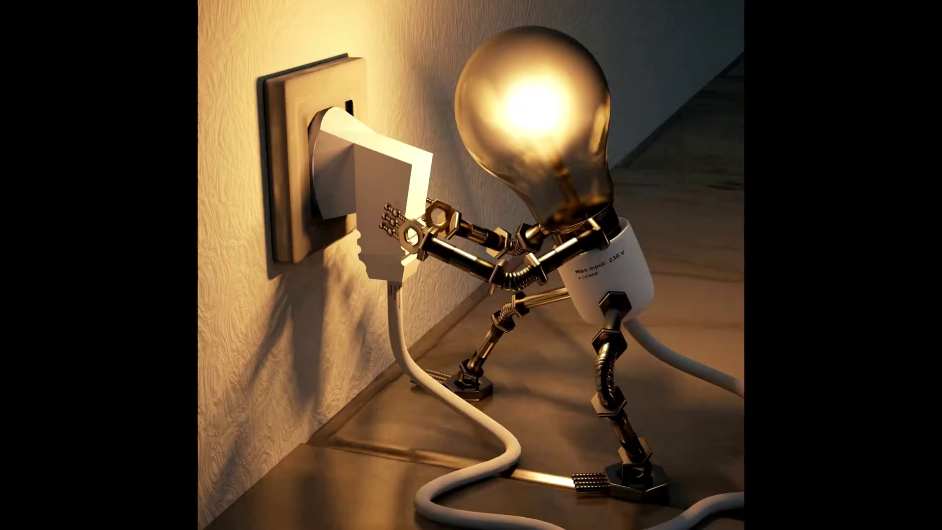
pyautogui.moveTo(665, 54); pyautogui.dragTo(461, 8)
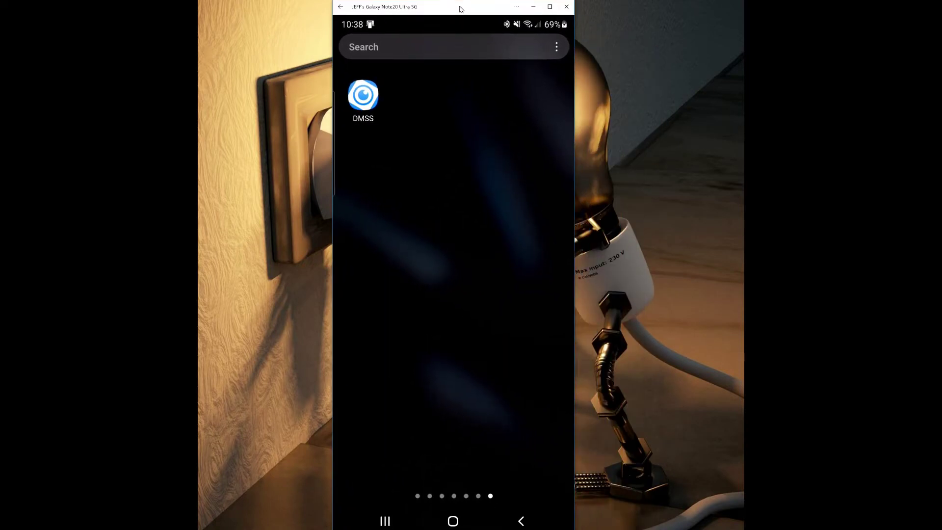
# Step: Launch DMSS on the phone and allow it access to photos and media
pyautogui.click(363, 98)
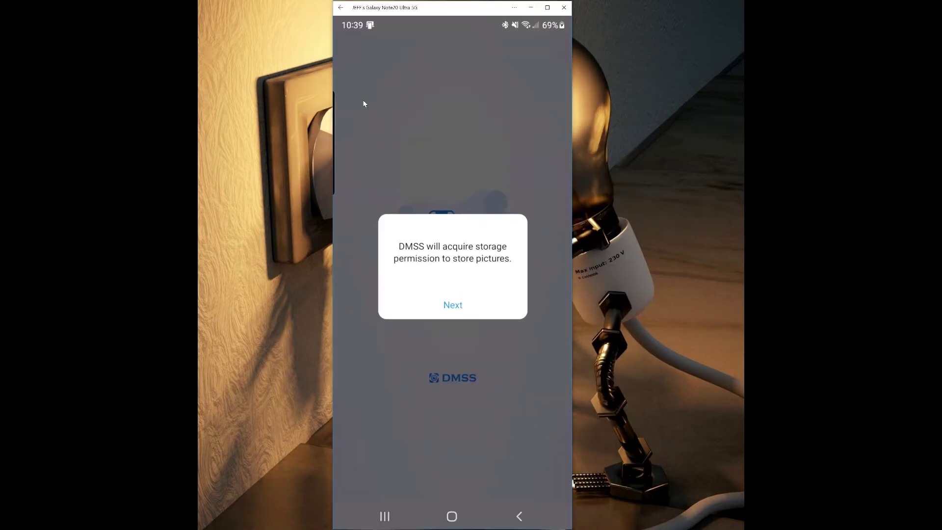
pyautogui.click(453, 305)
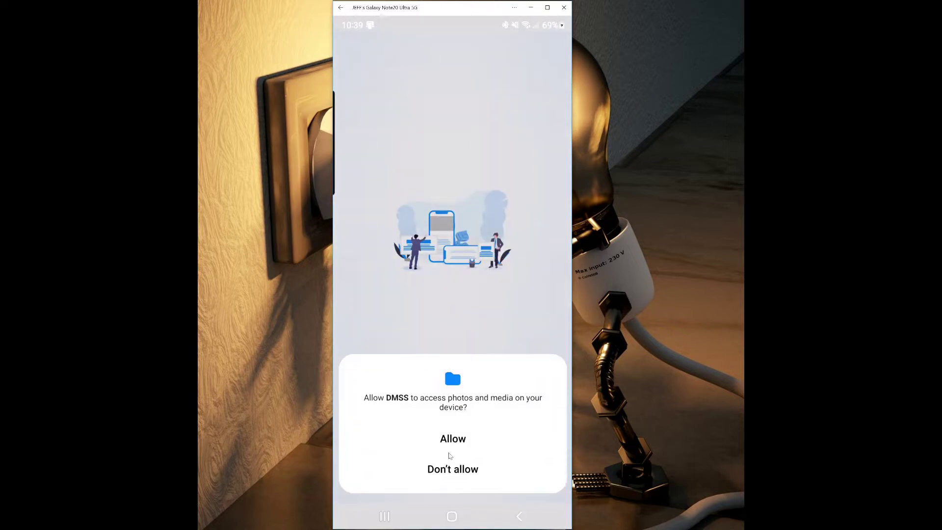
pyautogui.click(453, 440)
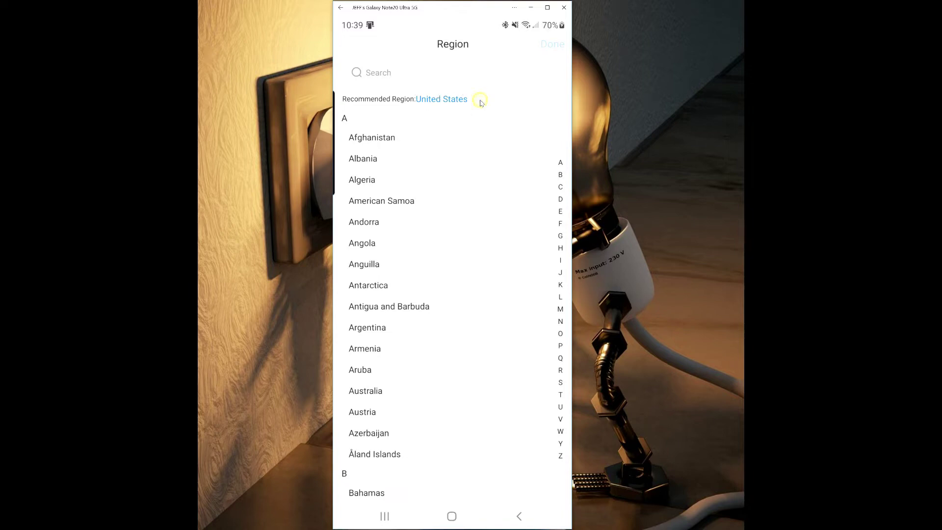
# Step: Choose United States as the region and skip the import video and shortcut guide notices
pyautogui.click(463, 99)
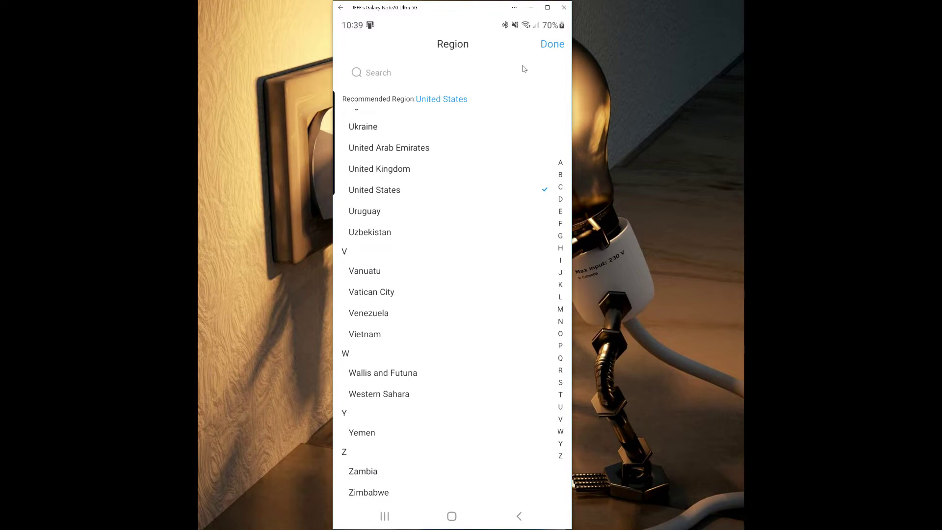
pyautogui.click(390, 190)
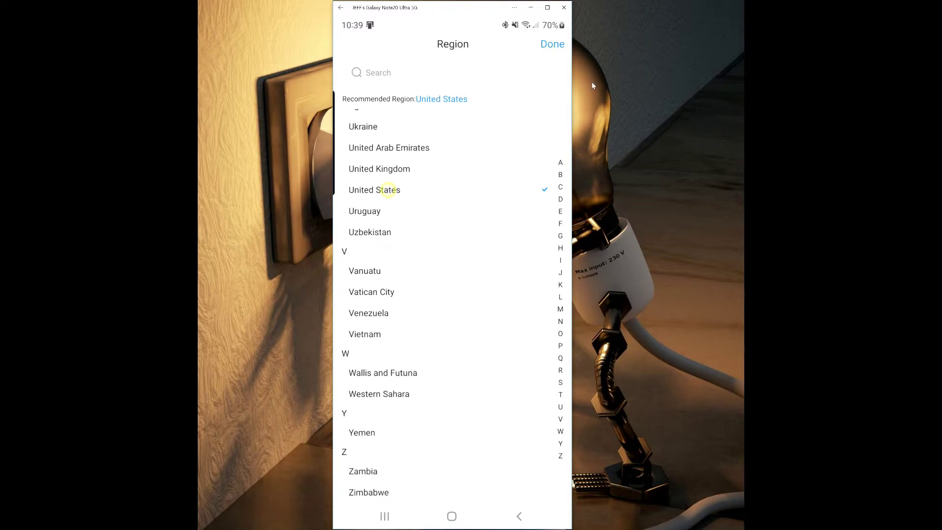
pyautogui.click(545, 49)
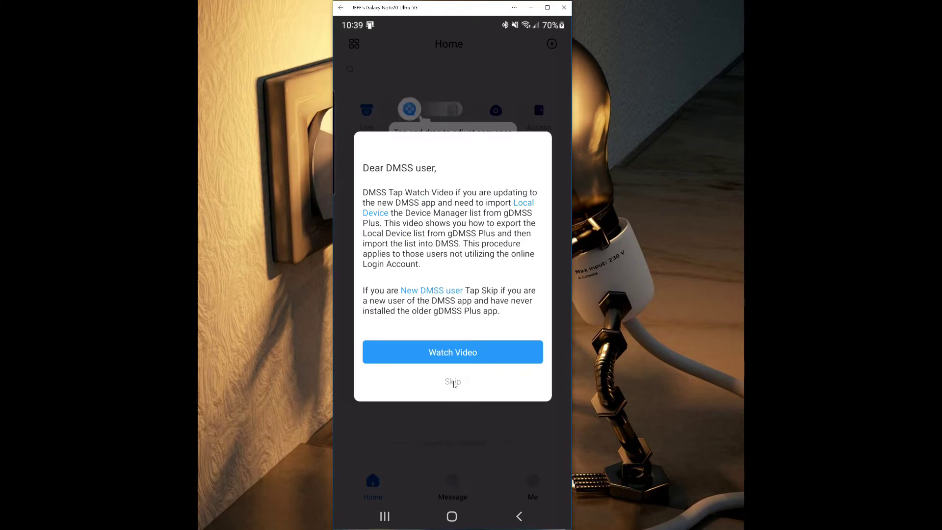
pyautogui.click(454, 384)
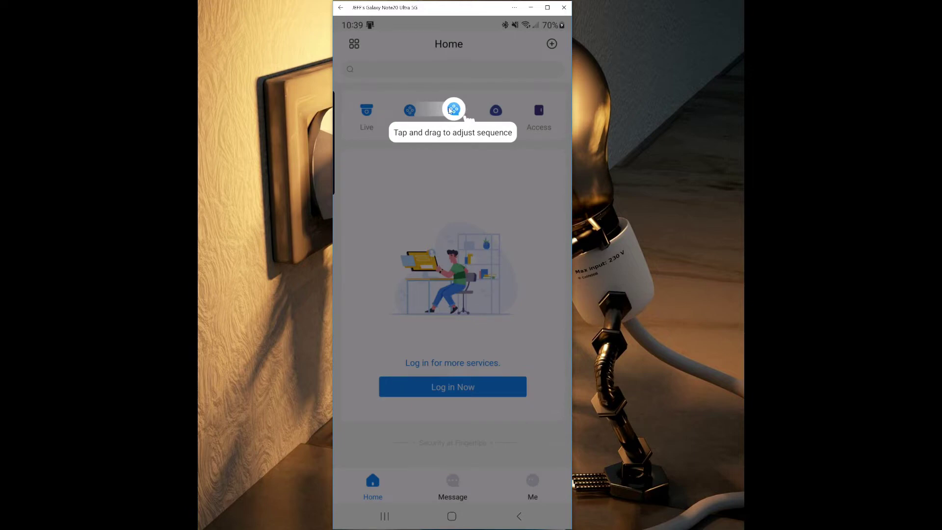
pyautogui.click(449, 110)
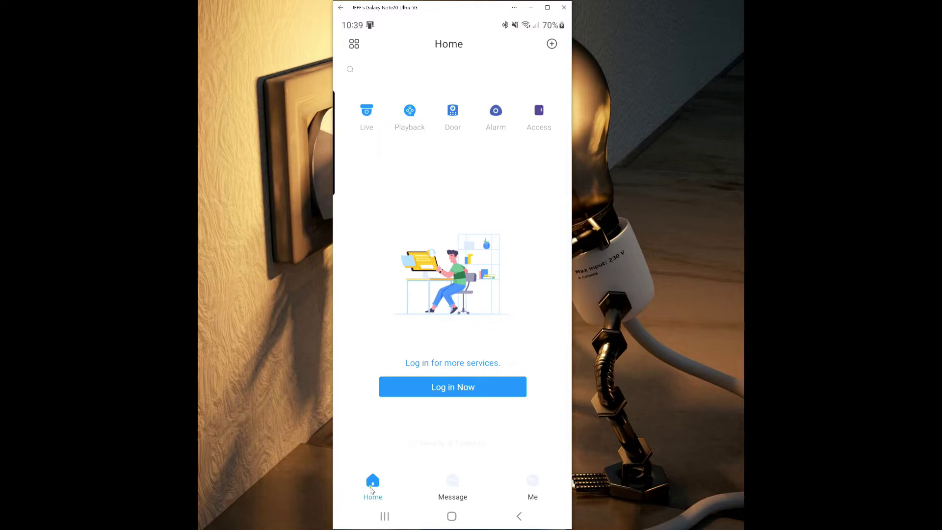
pyautogui.click(372, 483)
# Step: Start an SN/Scan device addition, granting camera access while using the app
pyautogui.click(551, 45)
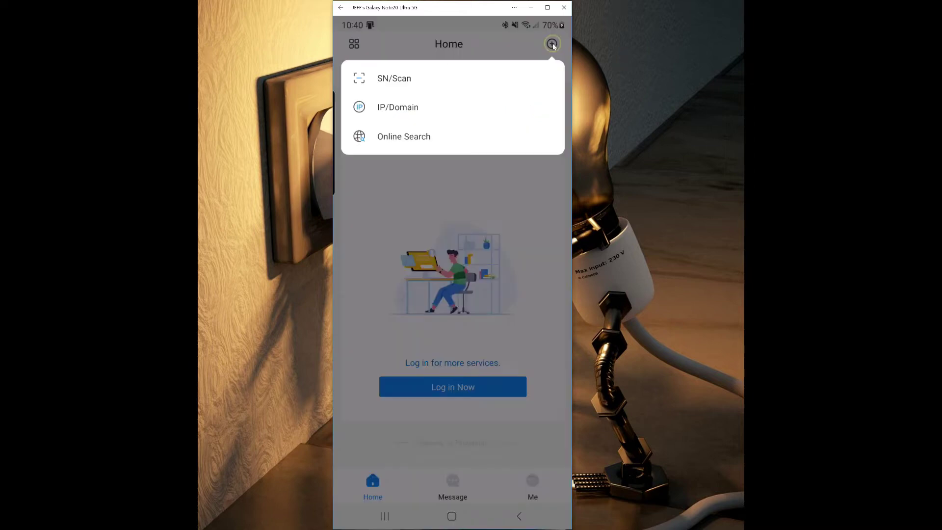
pyautogui.click(397, 82)
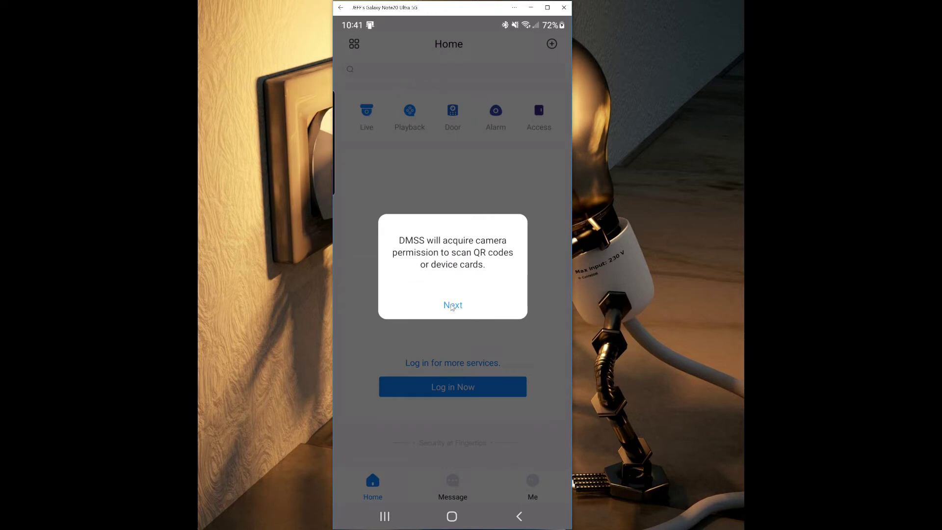
pyautogui.click(451, 306)
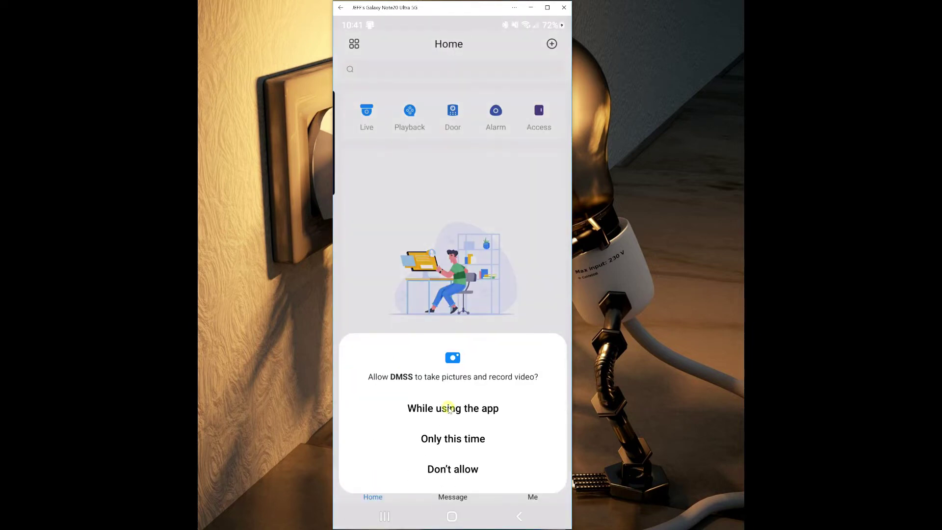
pyautogui.click(450, 407)
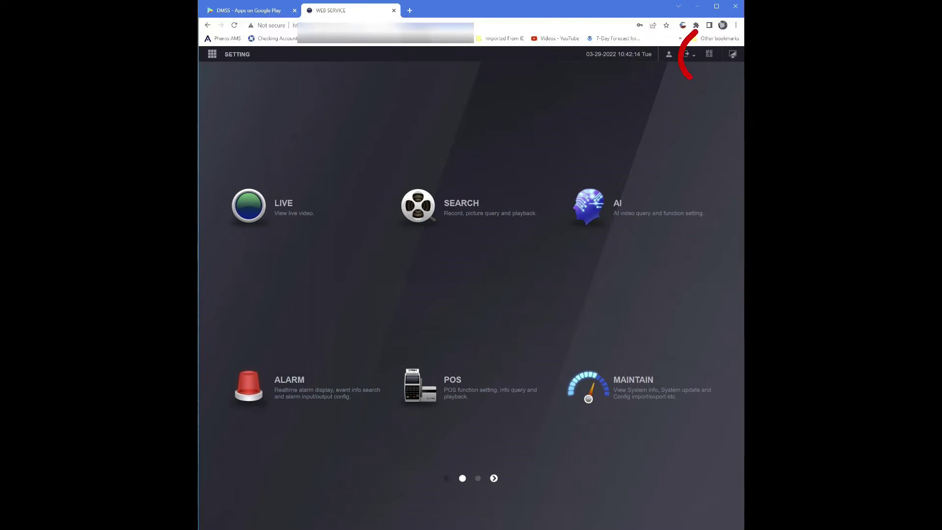
# Step: Display the NVR's mobile-client and serial-number QR codes in the web service
pyautogui.click(709, 55)
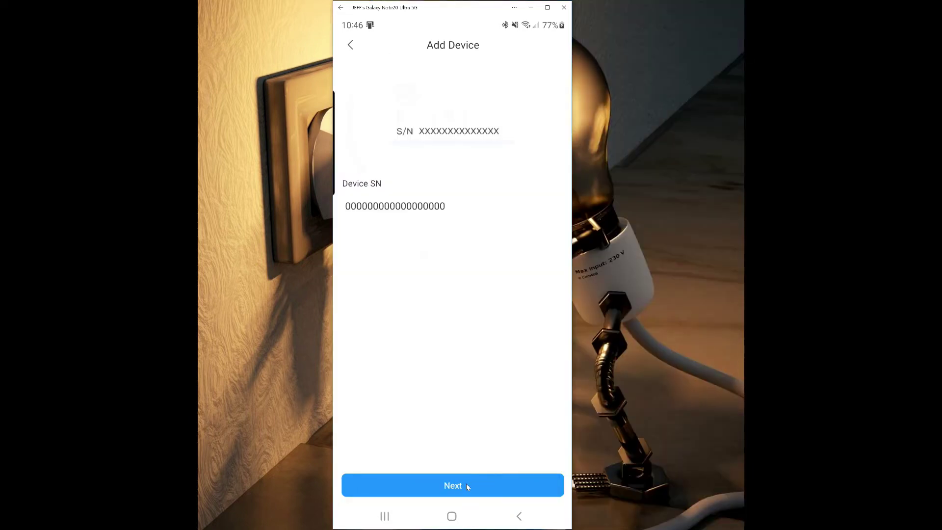
# Step: Add the scanned NVR as 'Home' with username admin and the device password, then save
pyautogui.click(466, 483)
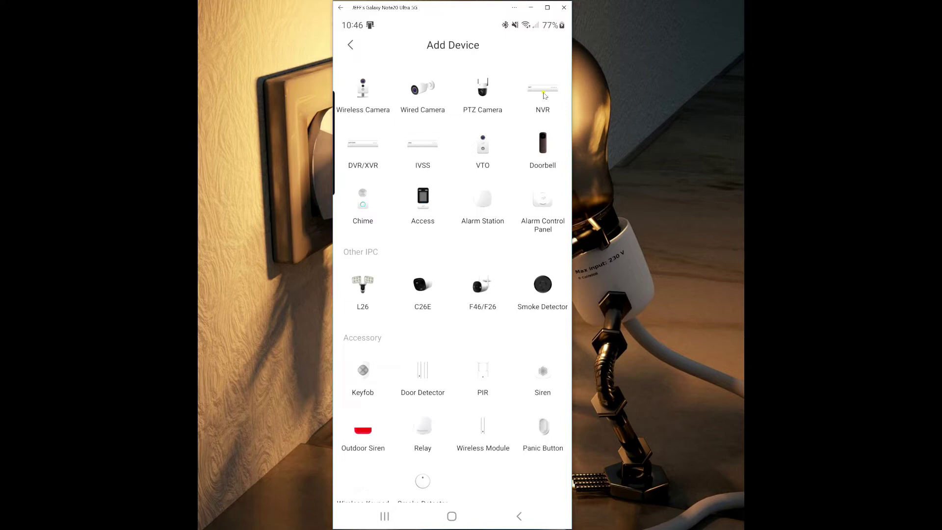
pyautogui.click(543, 91)
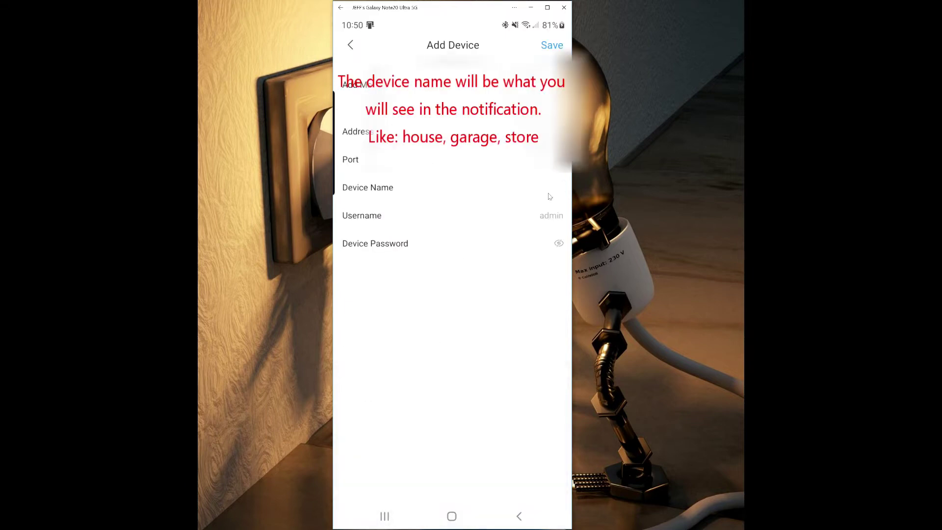
pyautogui.write('Home')
pyautogui.click(517, 218)
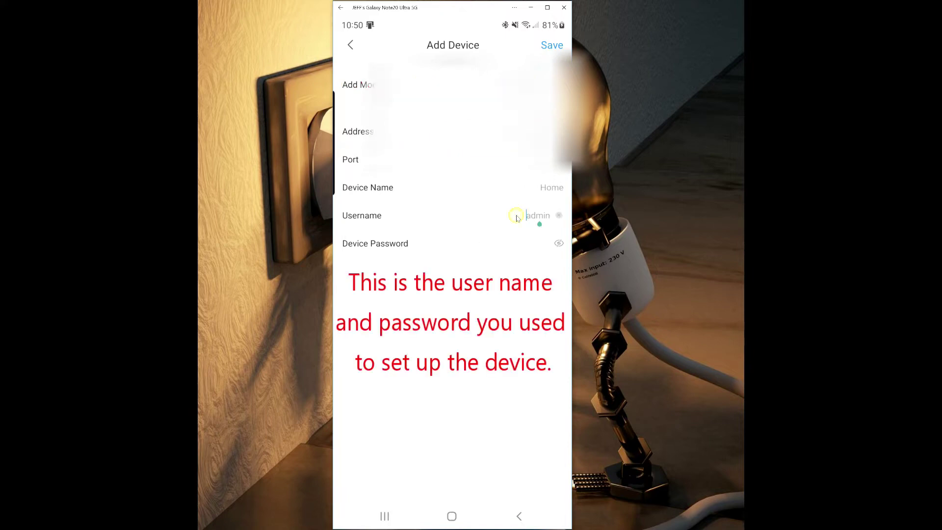
pyautogui.click(512, 244)
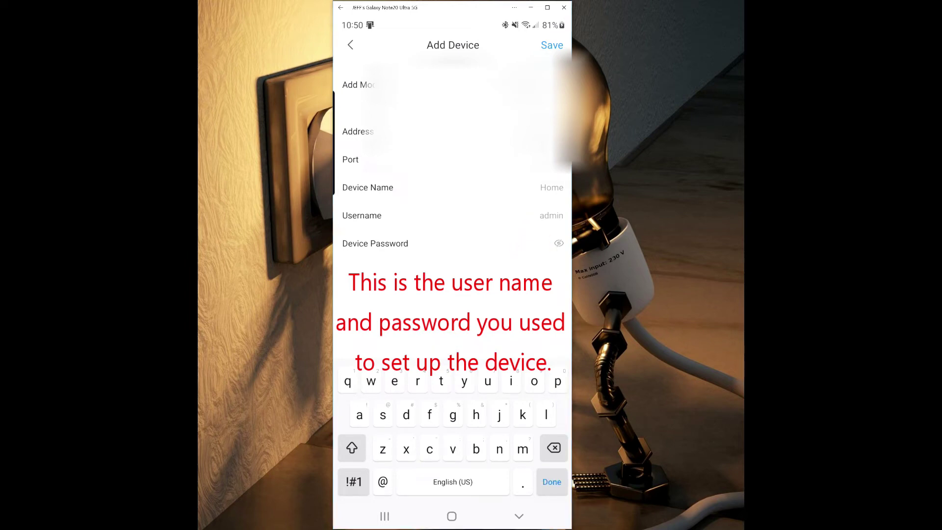
pyautogui.hotkey('ctrl', 'v')
pyautogui.click(473, 248)
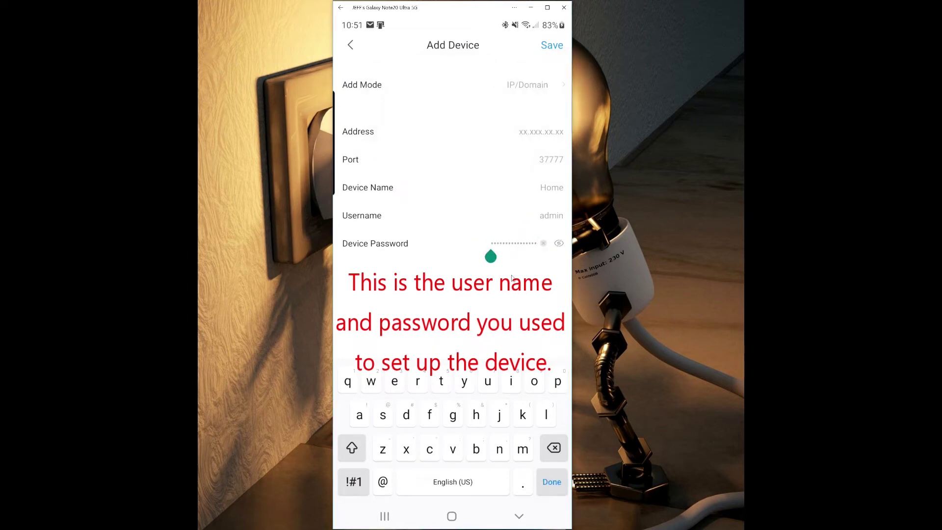
pyautogui.click(552, 46)
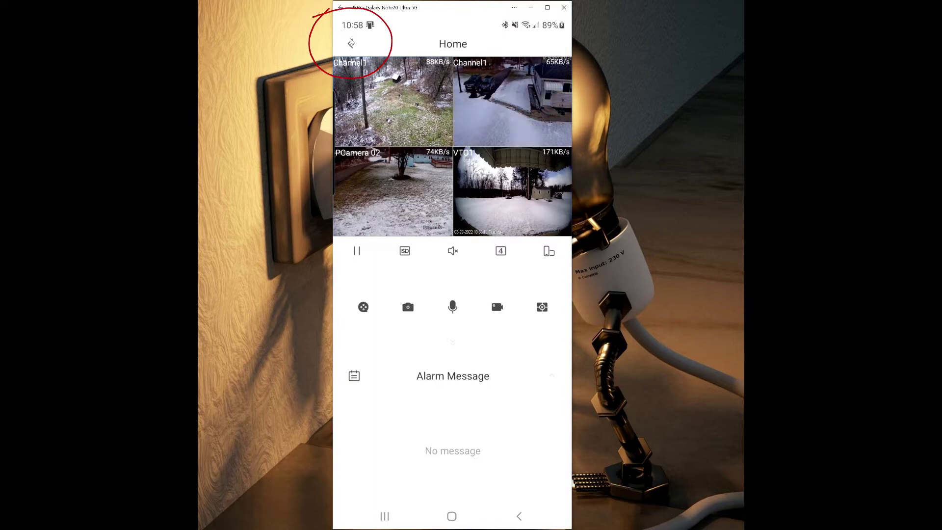
# Step: Go back from the four-camera live view to the DMSS Home screen
pyautogui.click(351, 44)
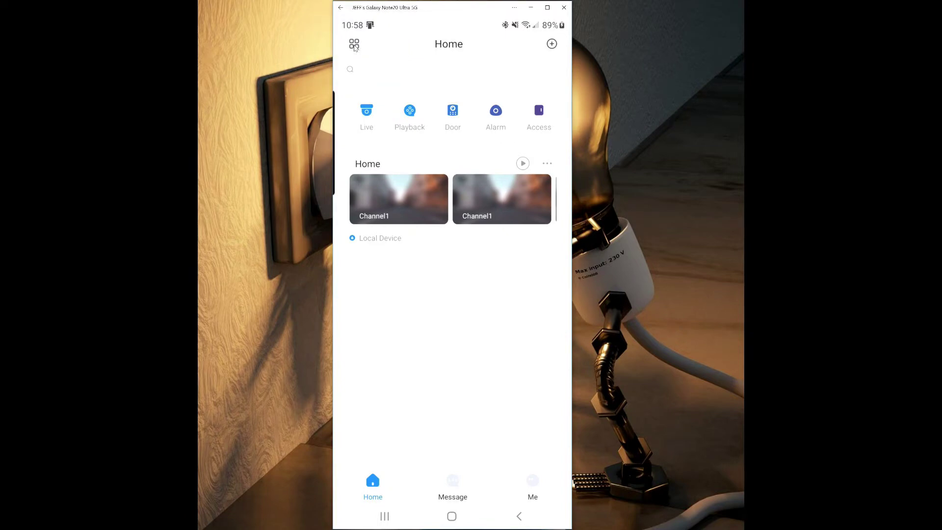
pyautogui.click(354, 45)
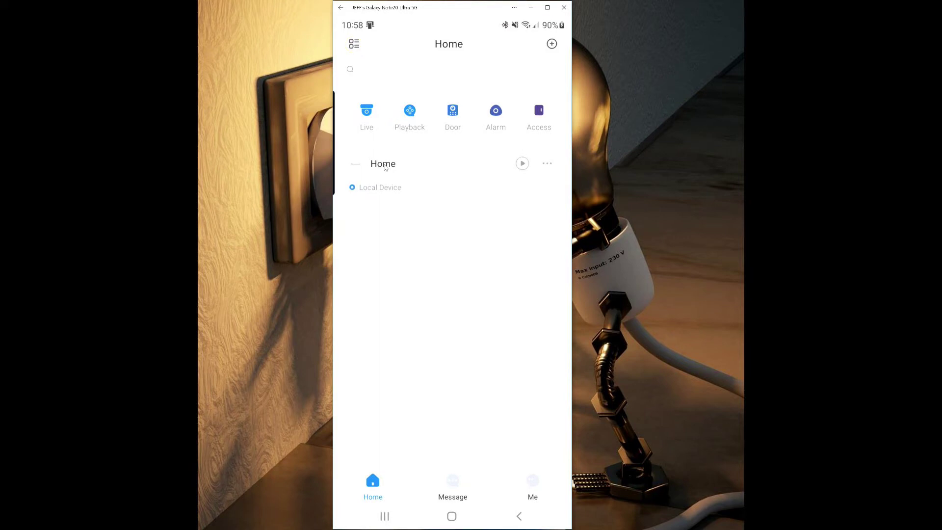
pyautogui.click(384, 165)
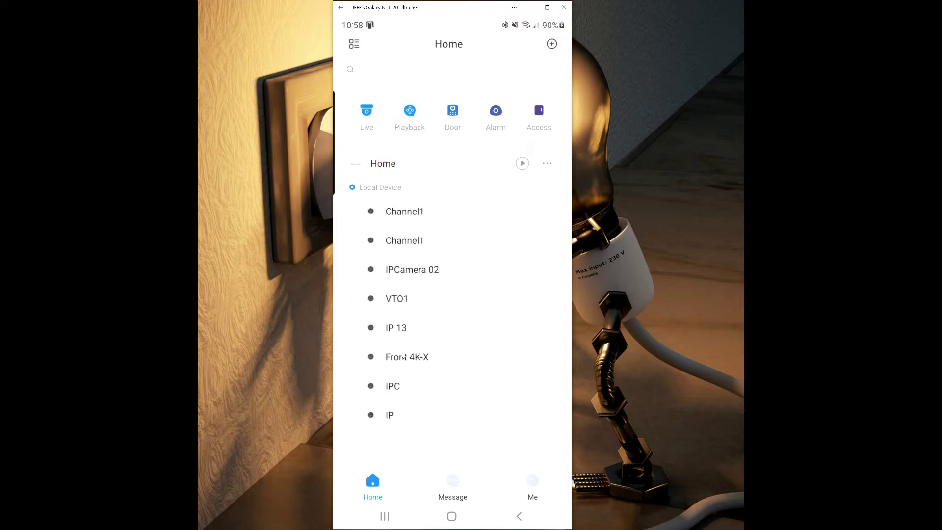
pyautogui.click(356, 44)
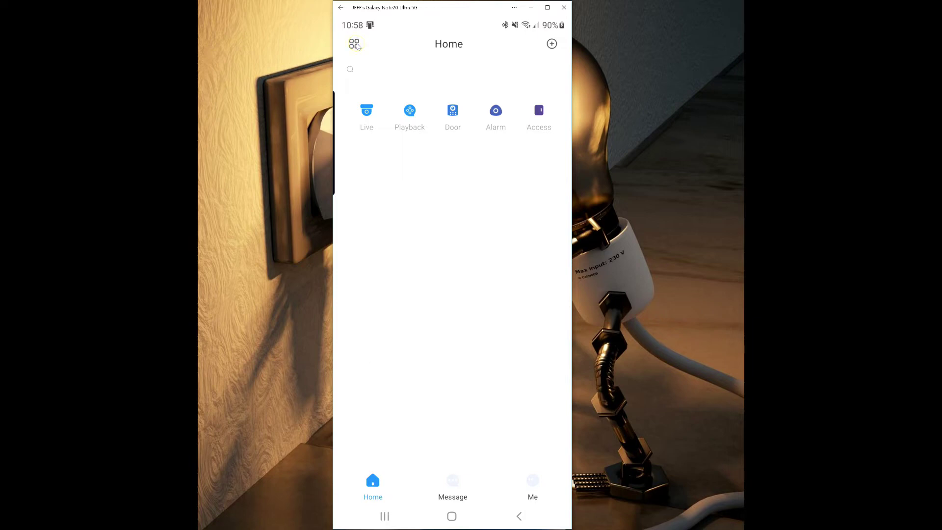
pyautogui.moveTo(534, 202); pyautogui.dragTo(571, 199)
pyautogui.moveTo(431, 202); pyautogui.dragTo(520, 210)
# Step: Preview both Channel1 feeds, then open the Front 4K-X camera in live view
pyautogui.click(427, 201)
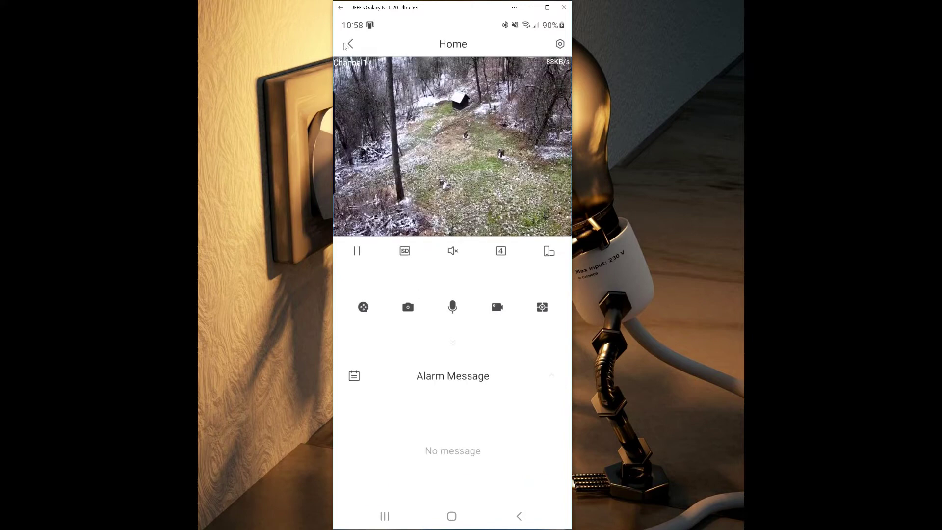
pyautogui.click(351, 44)
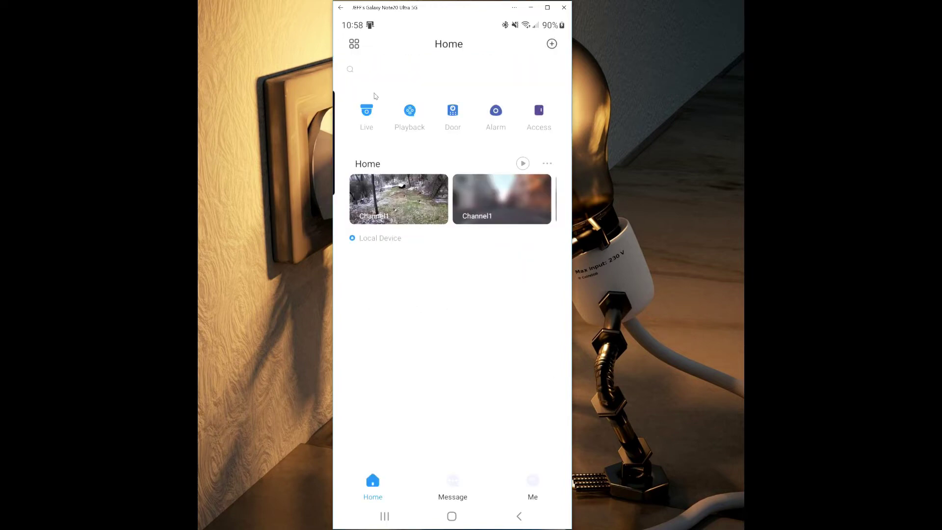
pyautogui.click(508, 204)
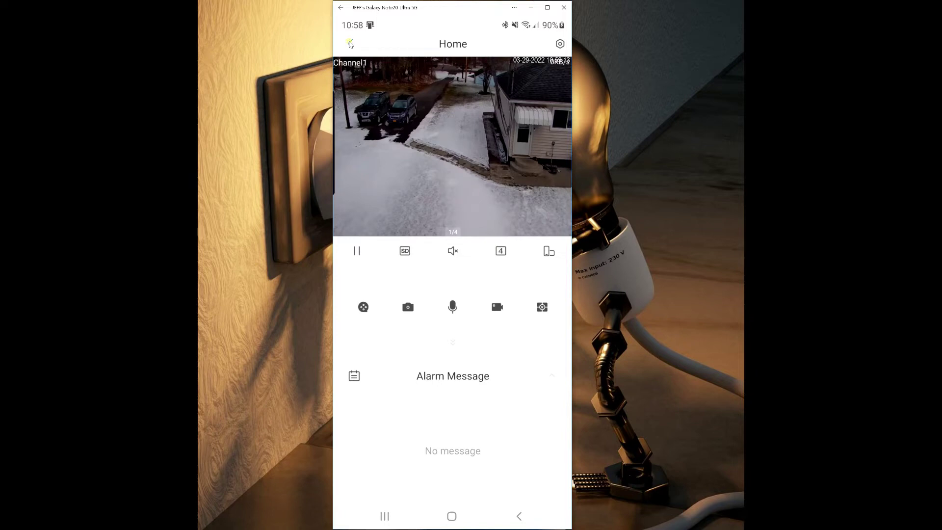
pyautogui.click(350, 45)
pyautogui.moveTo(510, 208); pyautogui.dragTo(452, 204)
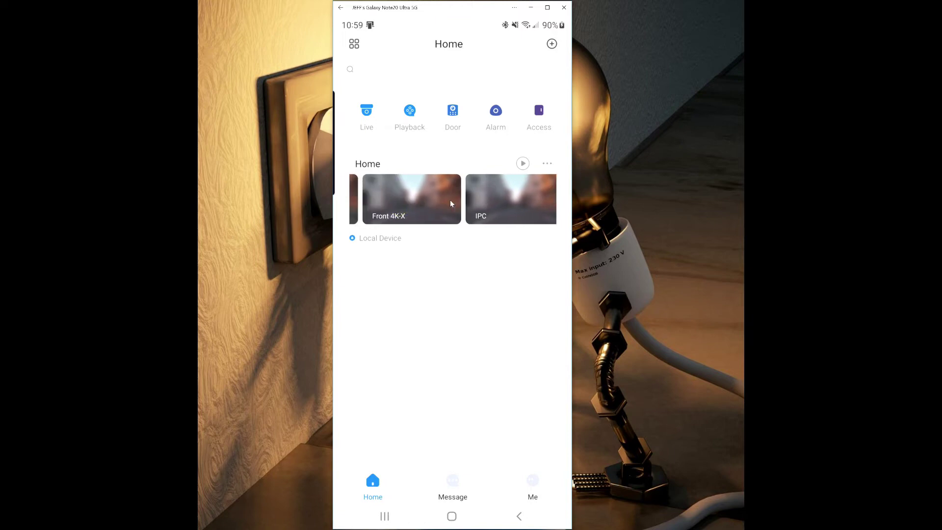
pyautogui.click(416, 206)
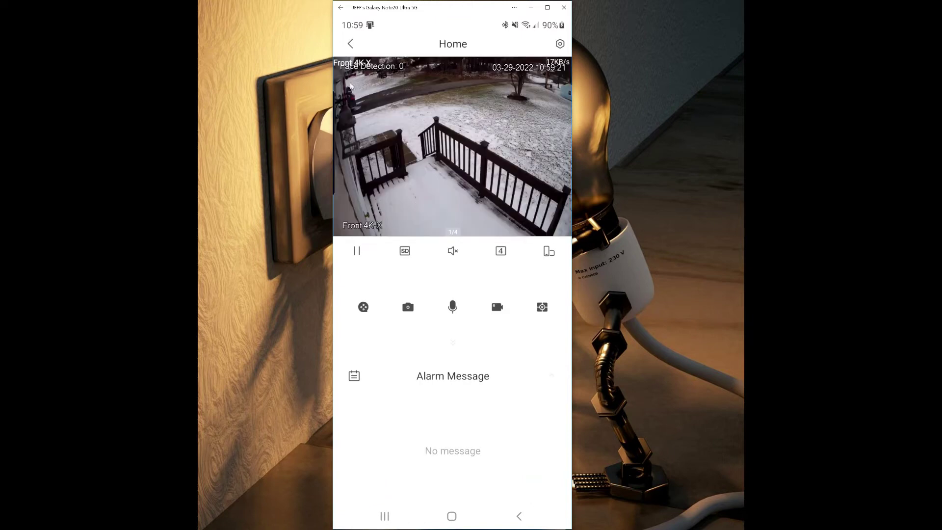
# Step: Live-view all Home channels in a 9-split grid, enlarge Channel1, then return to Home's list
pyautogui.click(352, 45)
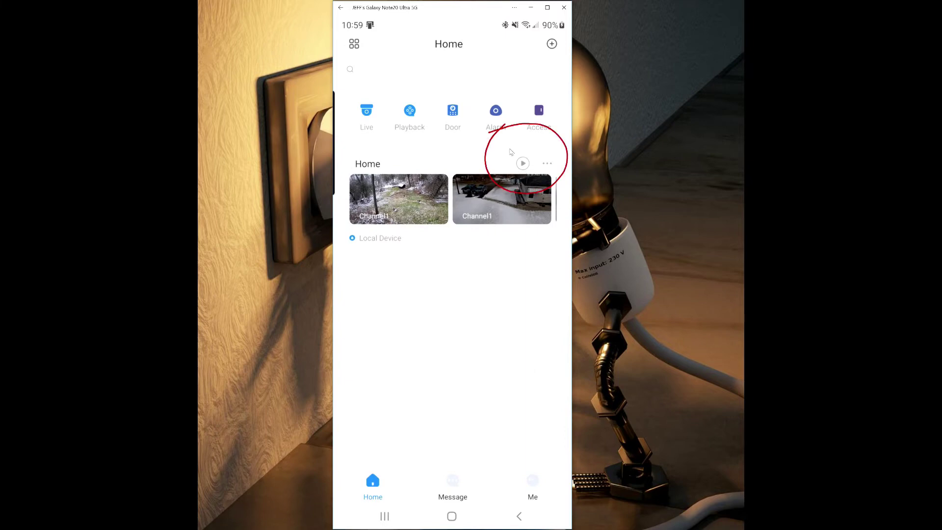
pyautogui.click(522, 164)
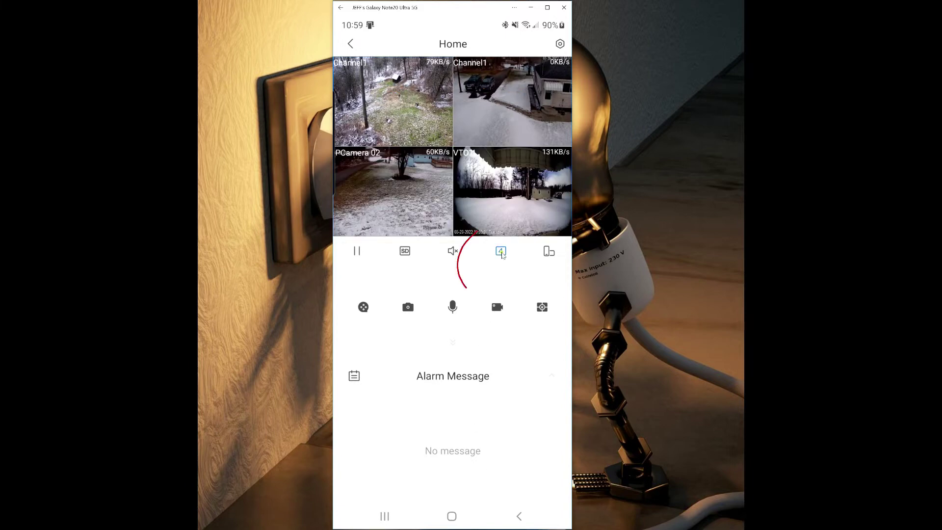
pyautogui.click(501, 251)
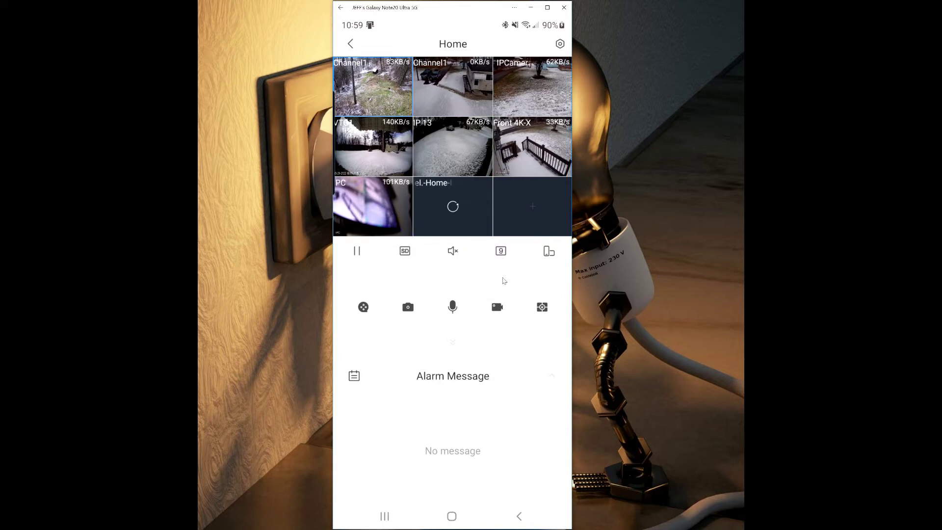
pyautogui.click(431, 98)
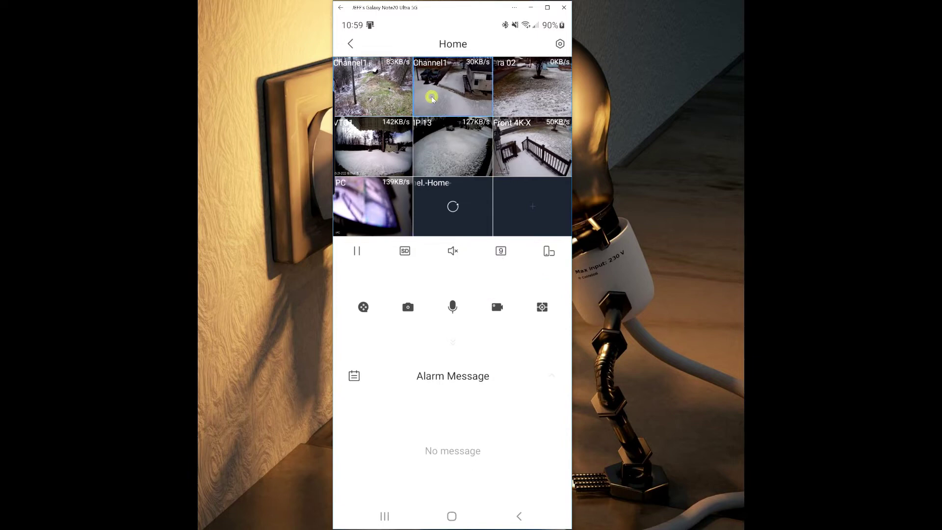
pyautogui.doubleClick(441, 88)
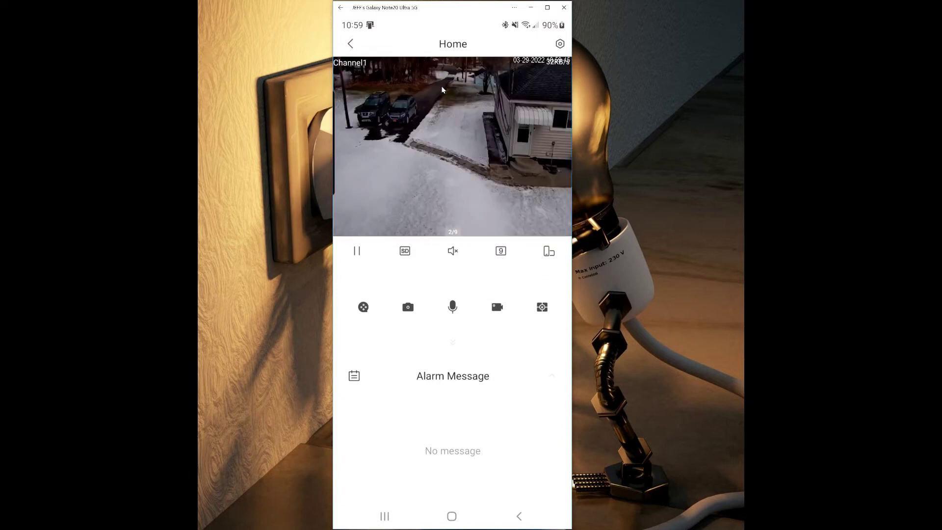
pyautogui.rightClick(356, 81)
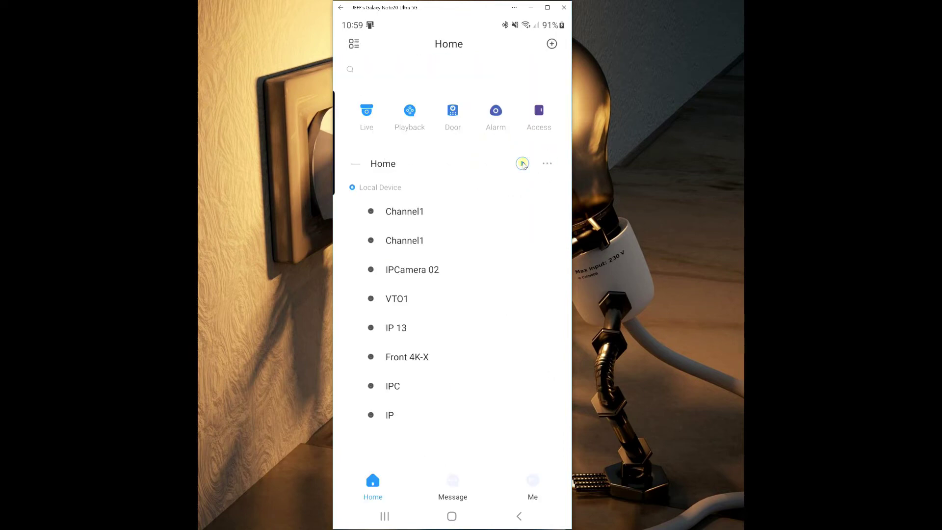
pyautogui.click(523, 163)
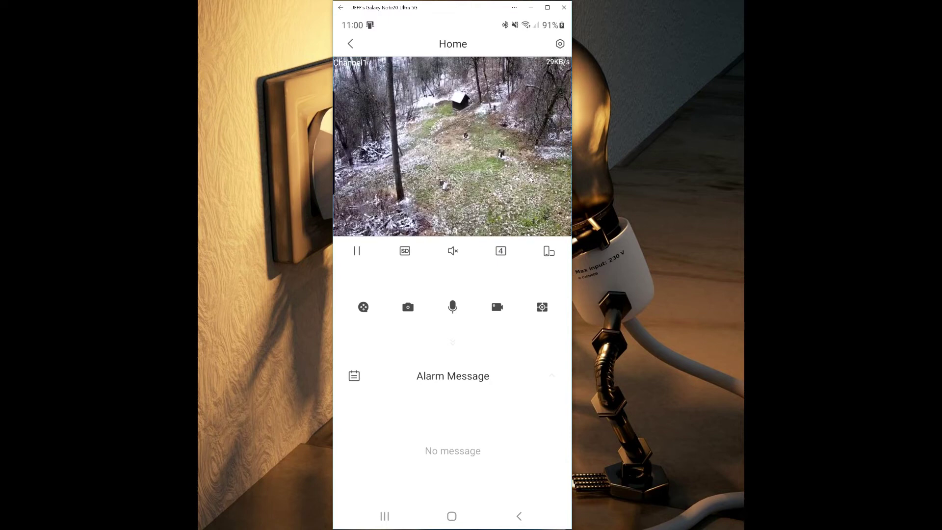
# Step: Swipe from IPCamera 02 across the cameras to the forest Channel1 feed and snapshot it
pyautogui.moveTo(530, 180); pyautogui.dragTo(418, 169)
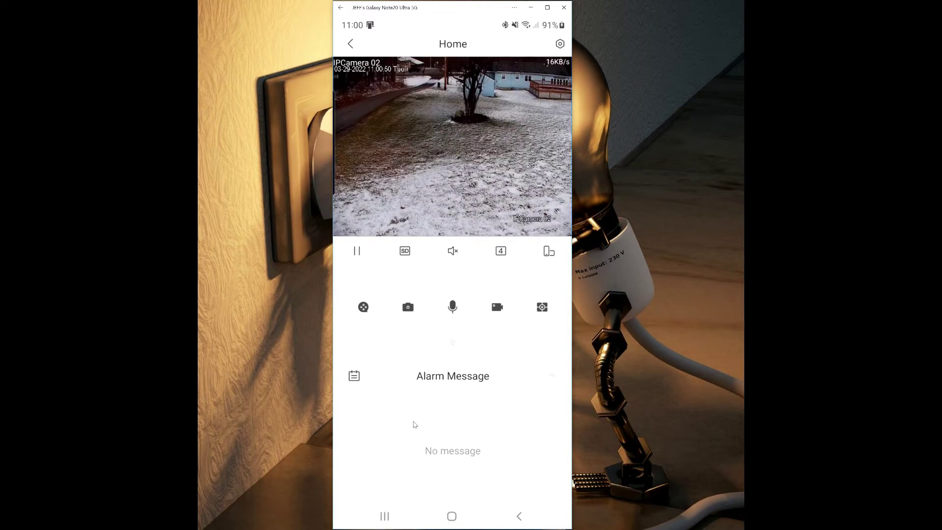
pyautogui.moveTo(364, 146); pyautogui.dragTo(572, 144)
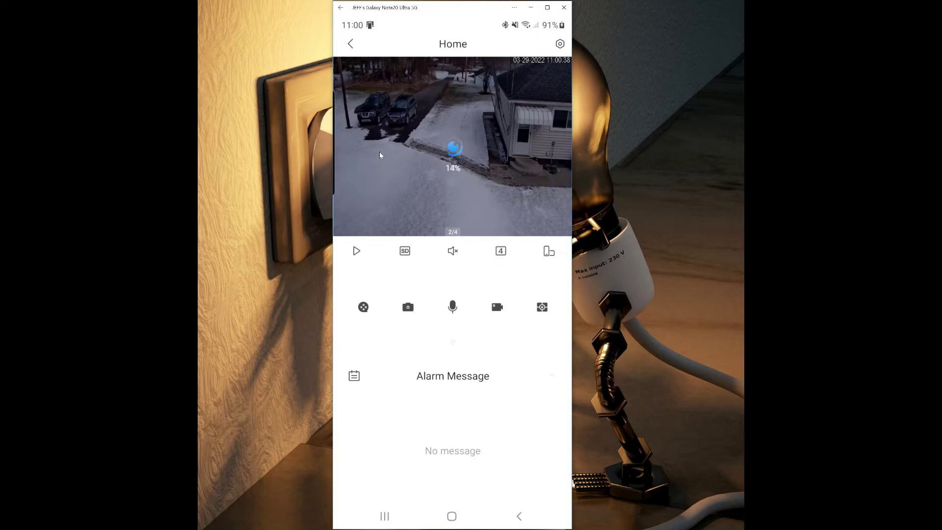
pyautogui.moveTo(364, 153); pyautogui.dragTo(571, 155)
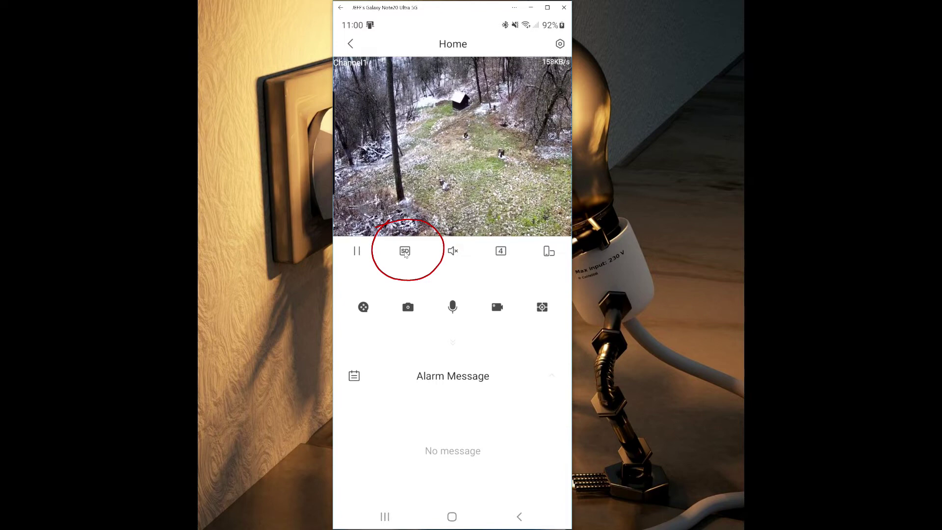
pyautogui.click(412, 308)
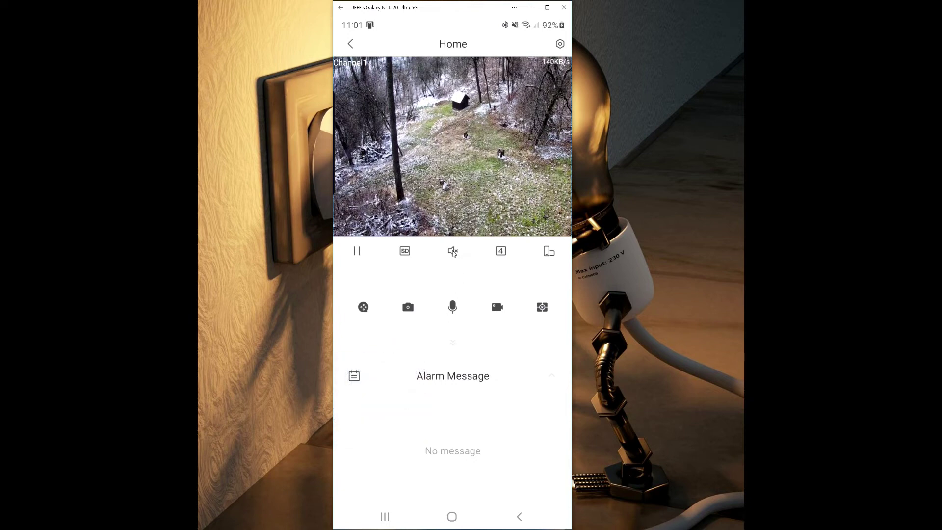
# Step: Toggle camera audio, allow the microphone 'While using the app', and switch voice talk on and off
pyautogui.click(453, 251)
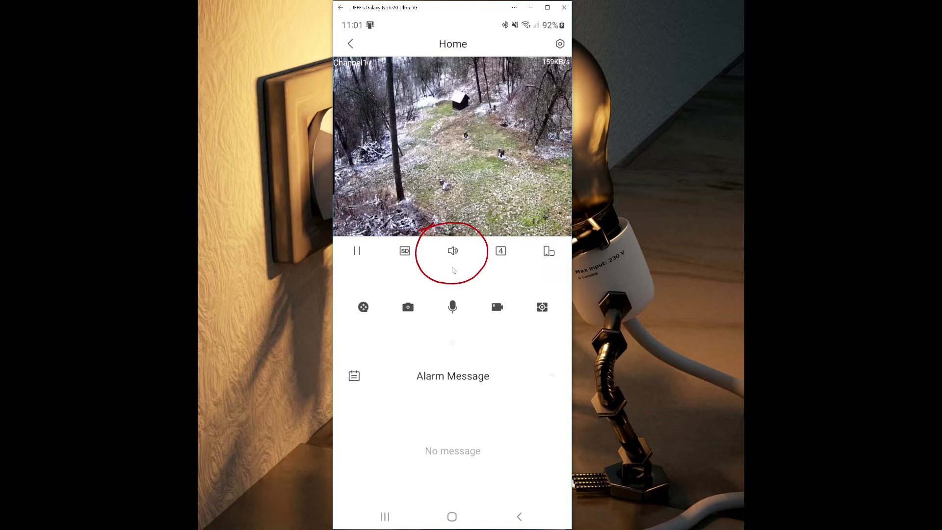
pyautogui.click(453, 251)
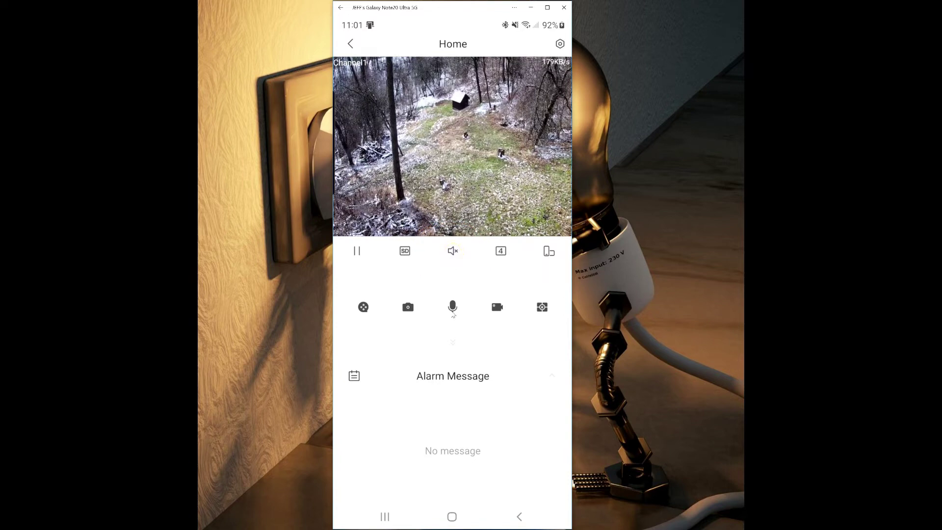
pyautogui.click(452, 307)
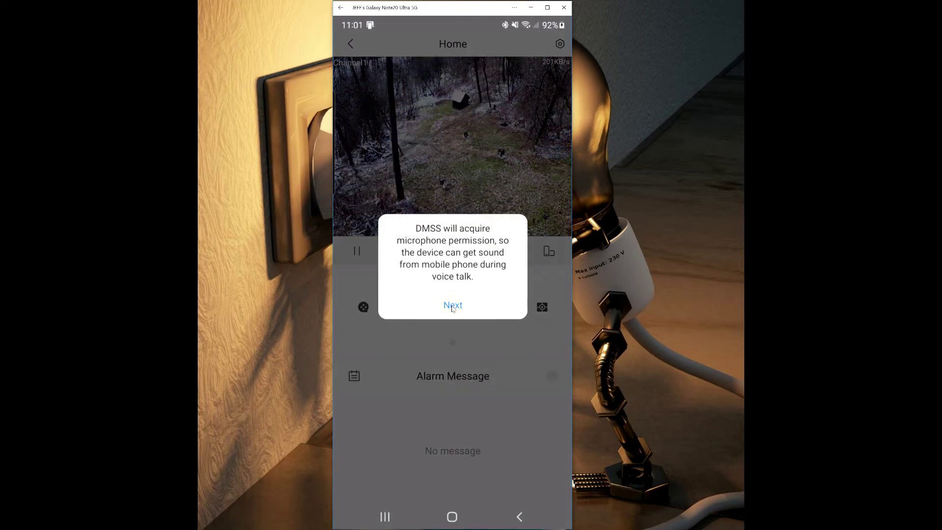
pyautogui.click(452, 306)
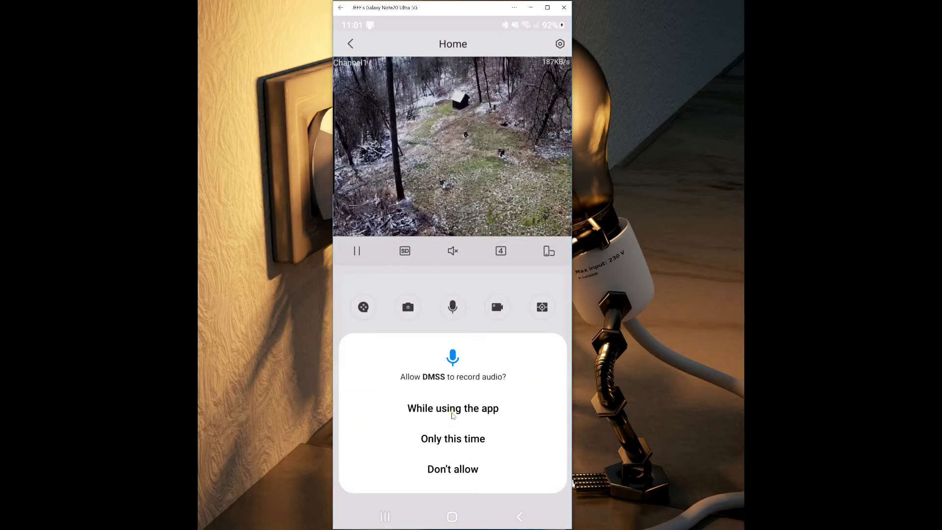
pyautogui.click(452, 412)
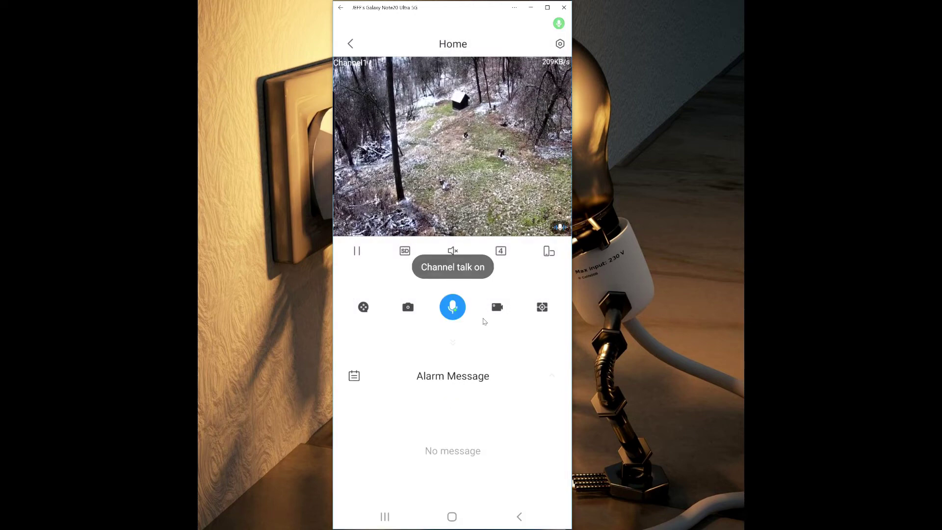
pyautogui.click(453, 309)
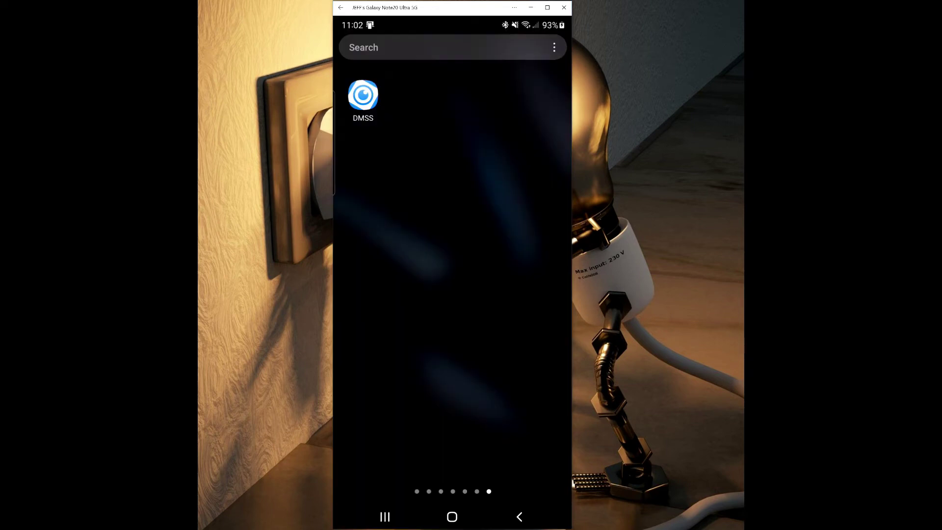
pyautogui.click(362, 95)
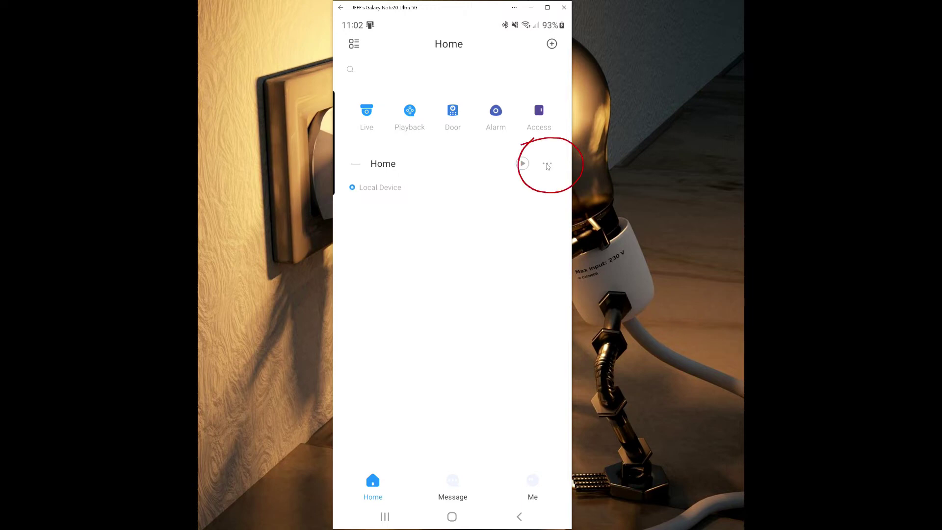
# Step: Open Home's Device Details and its Multi-channel Alarm Subscription page
pyautogui.click(546, 164)
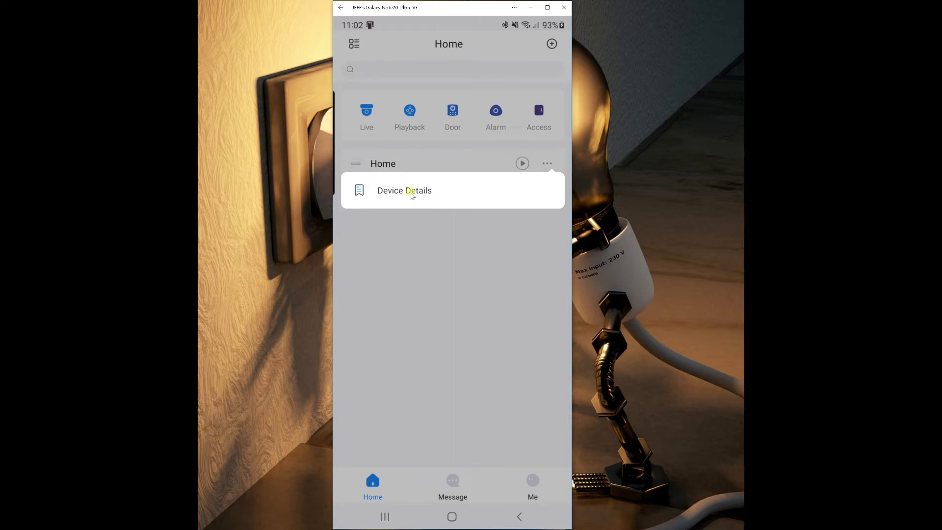
pyautogui.click(411, 194)
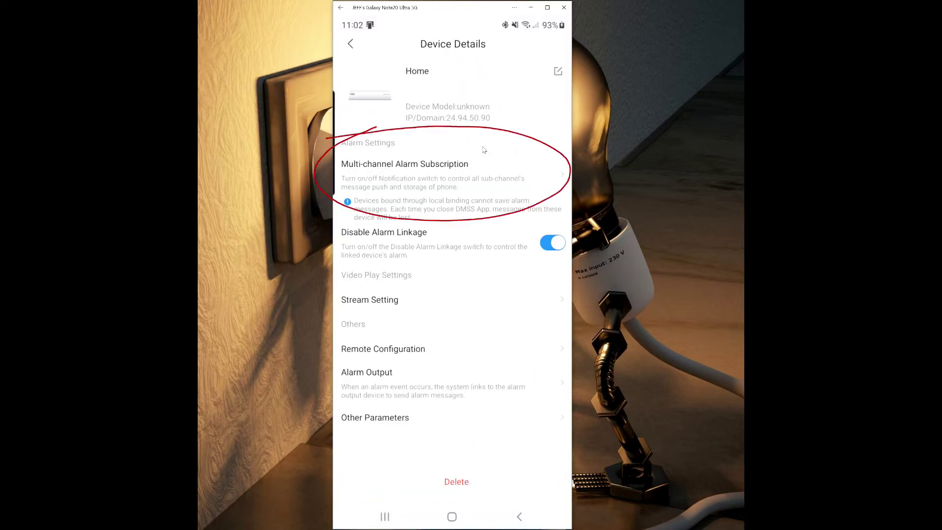
pyautogui.click(400, 167)
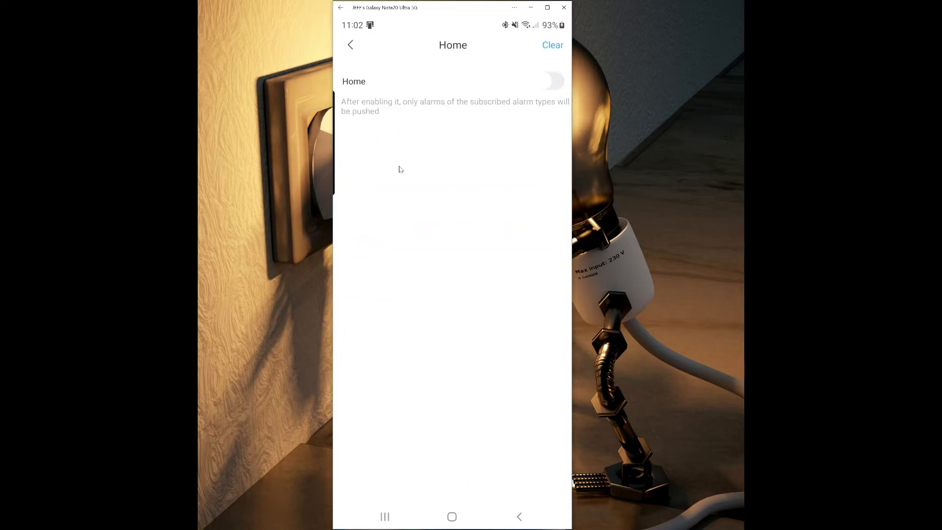
# Step: Enable Home alarm pushes, subscribe Channel1 and IPCamera 02 to Tripwire Alarm, and save
pyautogui.click(559, 84)
pyautogui.click(559, 82)
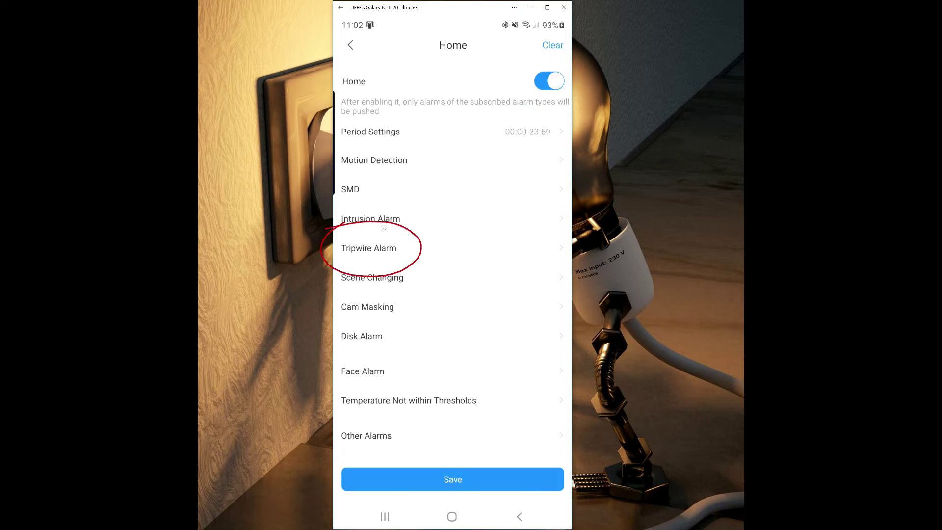
pyautogui.click(381, 249)
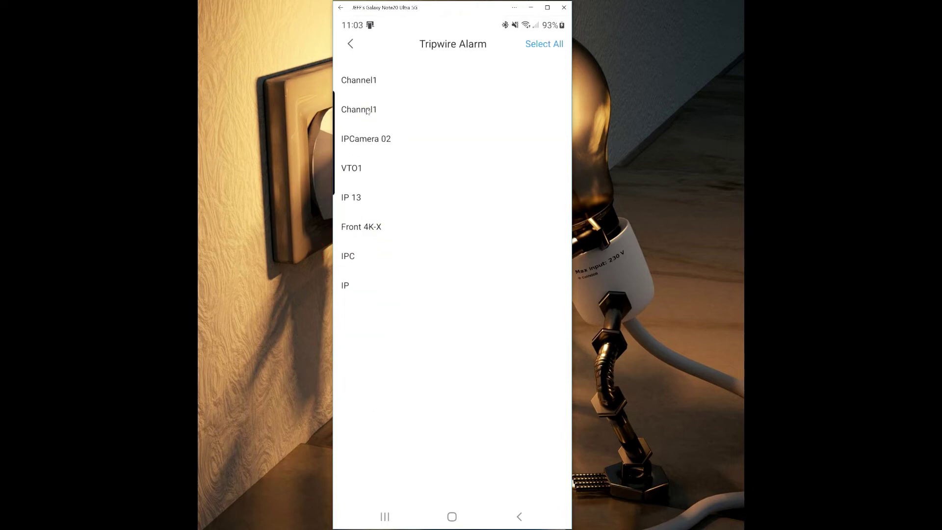
pyautogui.click(554, 80)
pyautogui.click(555, 139)
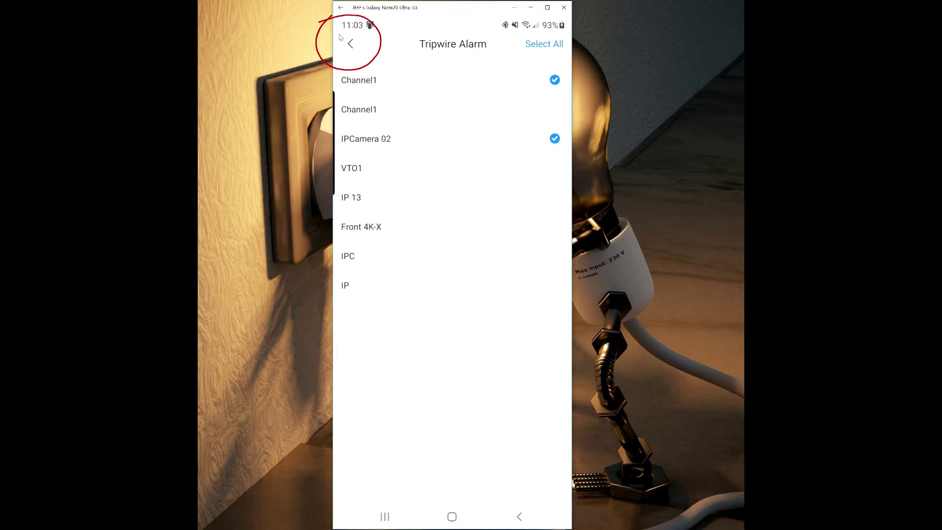
pyautogui.click(352, 46)
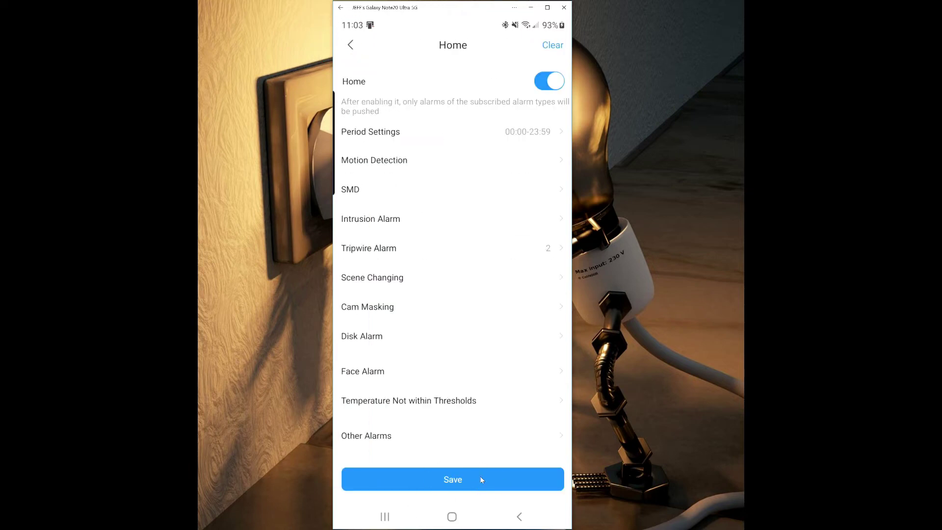
pyautogui.click(496, 484)
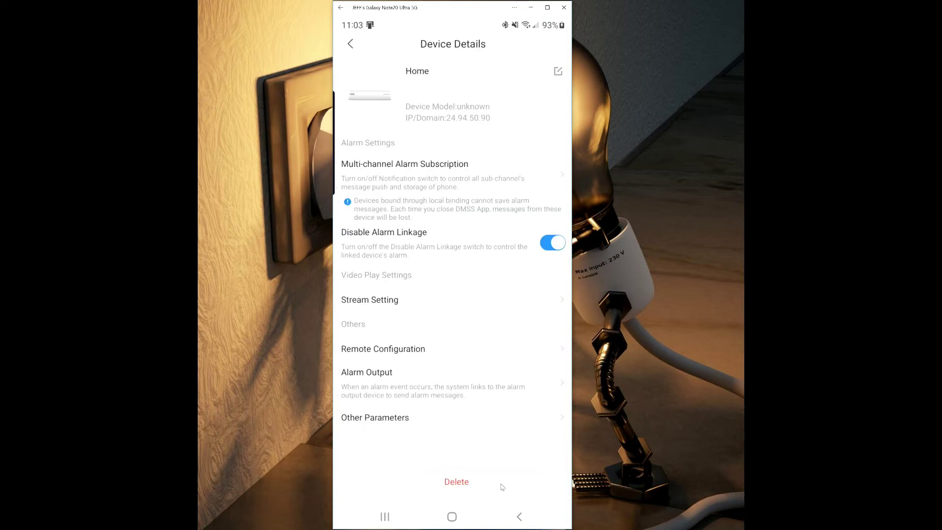
# Step: Reopen Home's alarm subscription and turn alarm pushing off, confirming the stop
pyautogui.click(351, 44)
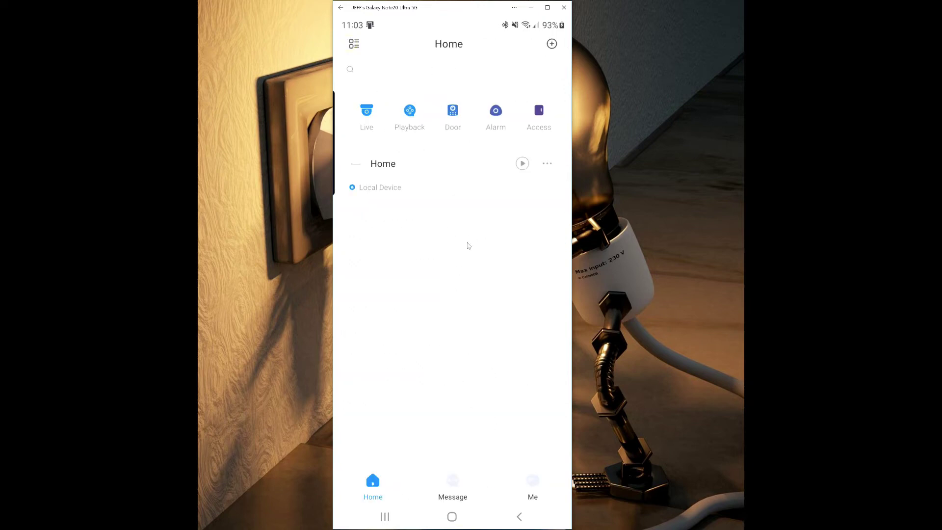
pyautogui.click(546, 164)
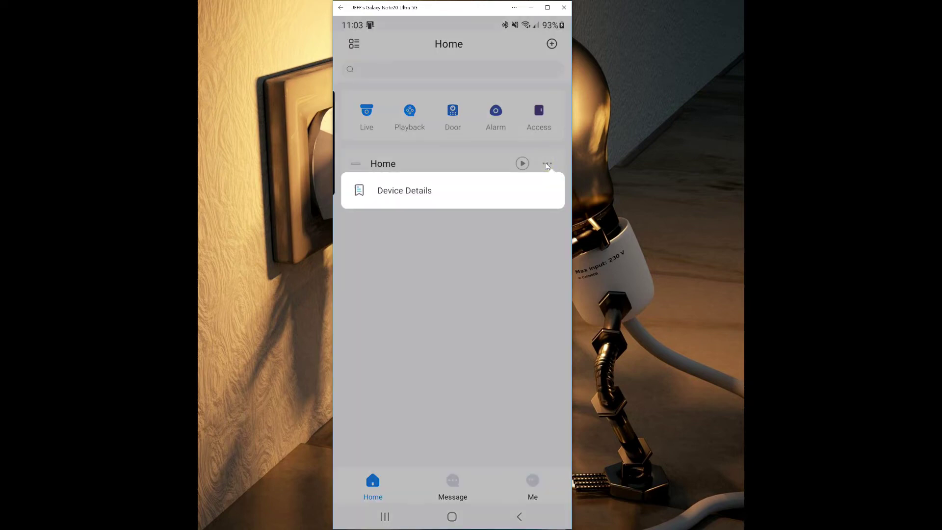
pyautogui.click(408, 194)
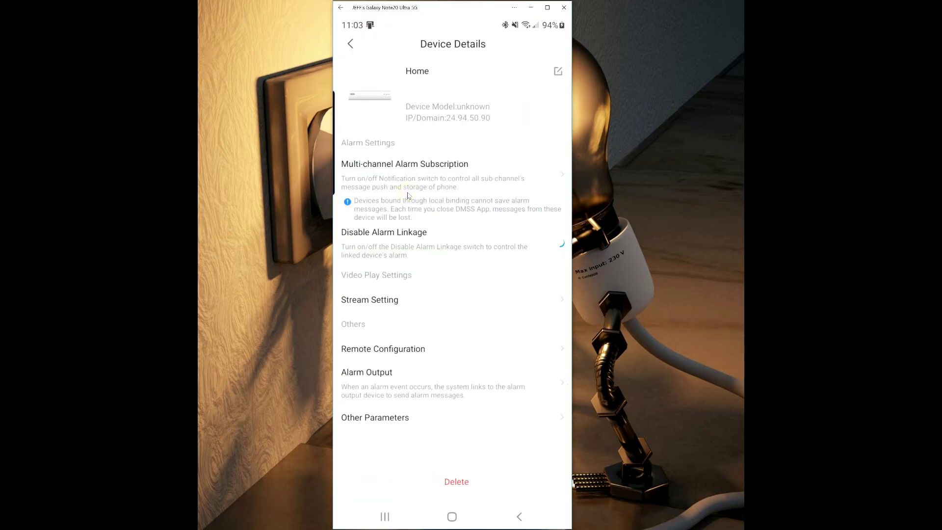
pyautogui.click(471, 175)
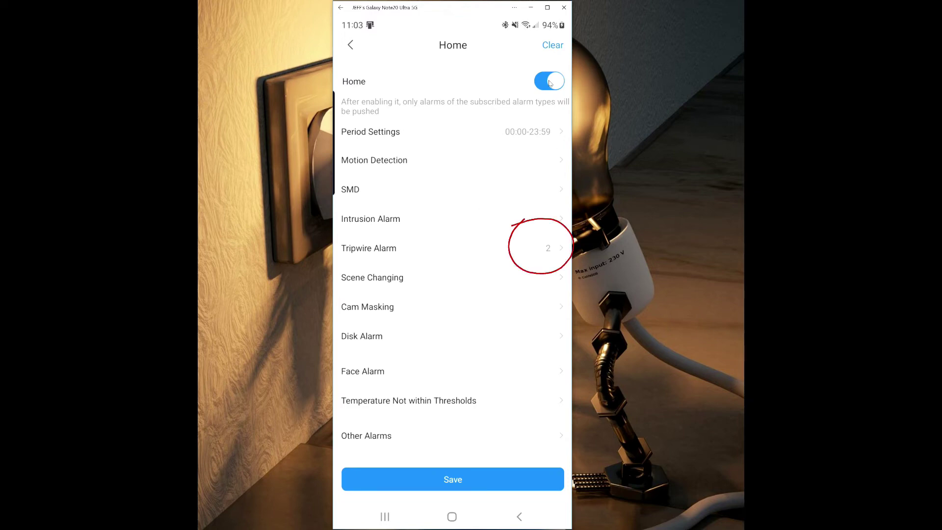
pyautogui.click(541, 82)
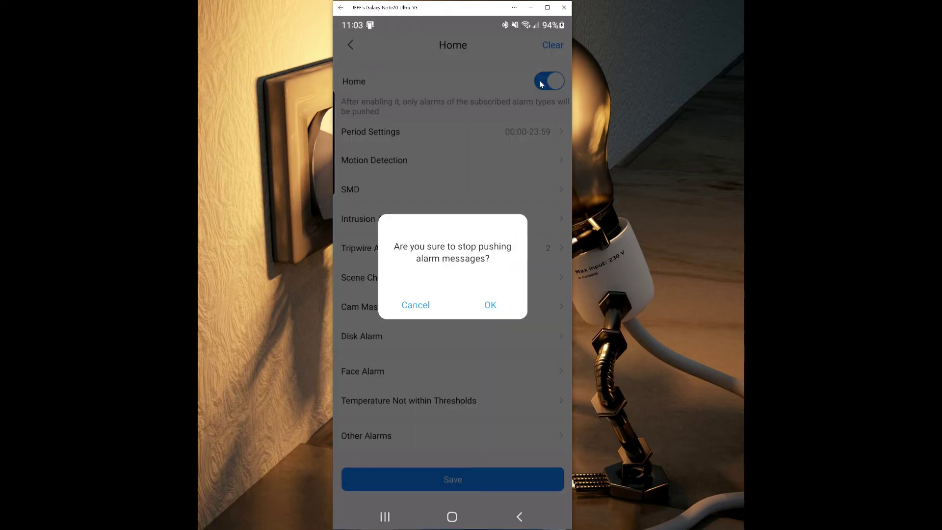
pyautogui.click(489, 305)
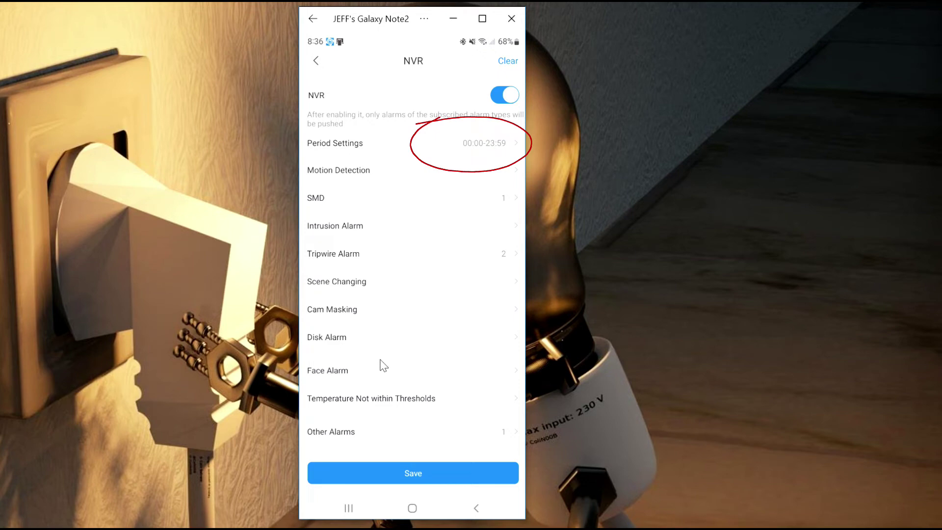
# Step: Open Other Alarms and scroll through the full list of alarm types
pyautogui.click(350, 436)
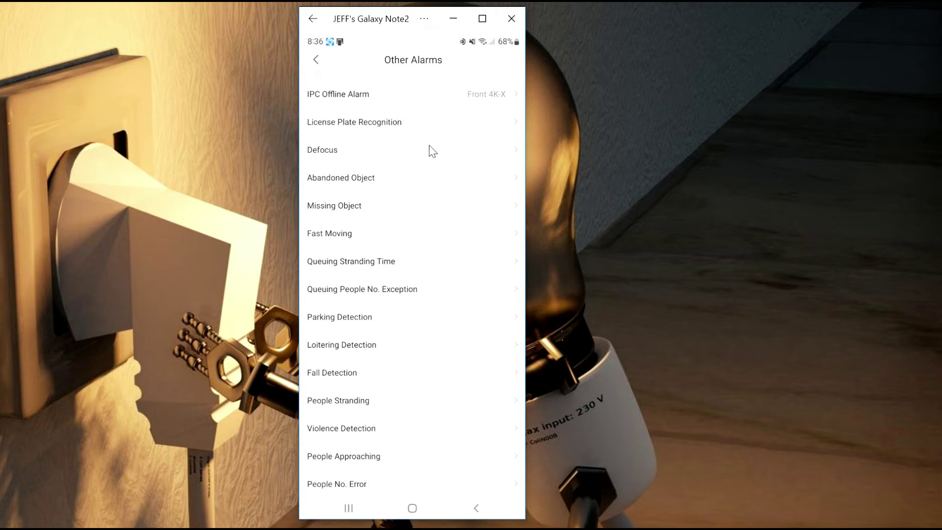
pyautogui.scroll(-2, 434, 179)
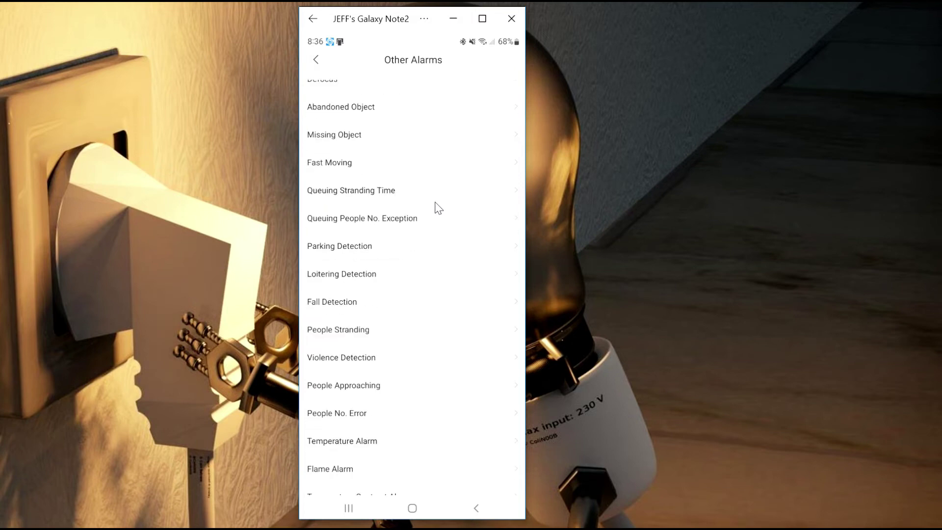
pyautogui.scroll(-3, 437, 209)
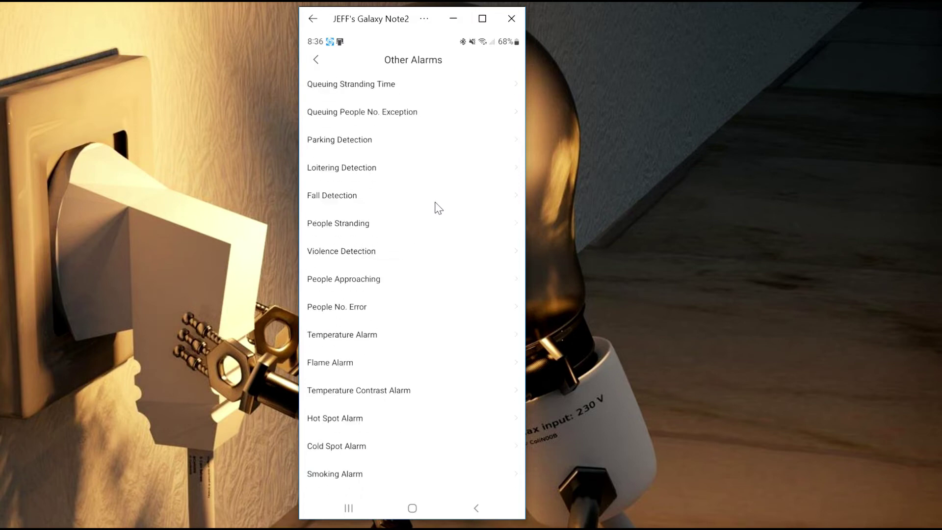
pyautogui.scroll(-1, 446, 250)
pyautogui.scroll(-1, 450, 309)
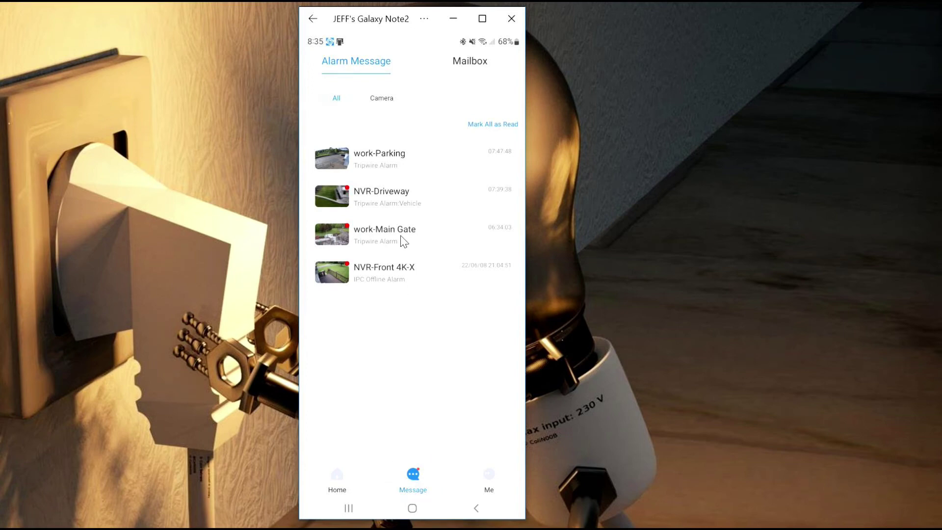
# Step: Play the video linked to NVR-Driveway's Tripwire Alarm:Vehicle message, then back out to its event list
pyautogui.click(404, 203)
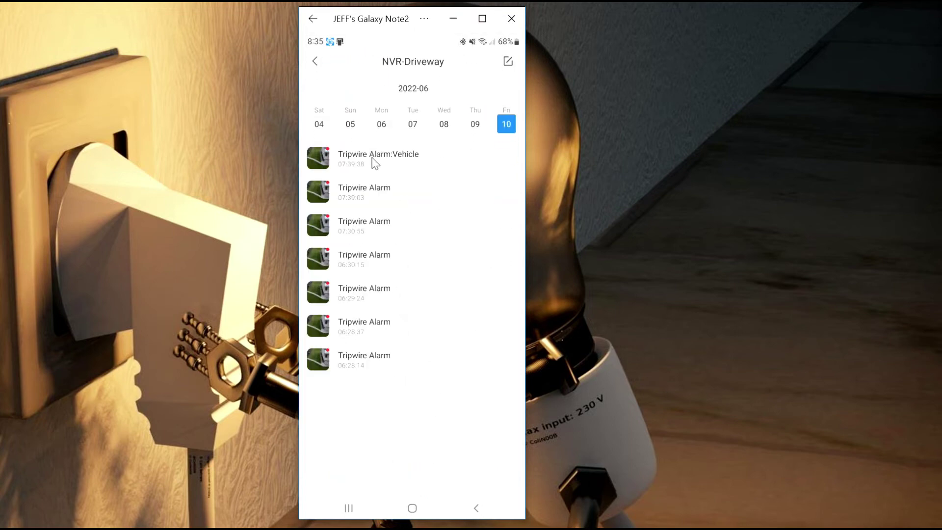
pyautogui.click(372, 157)
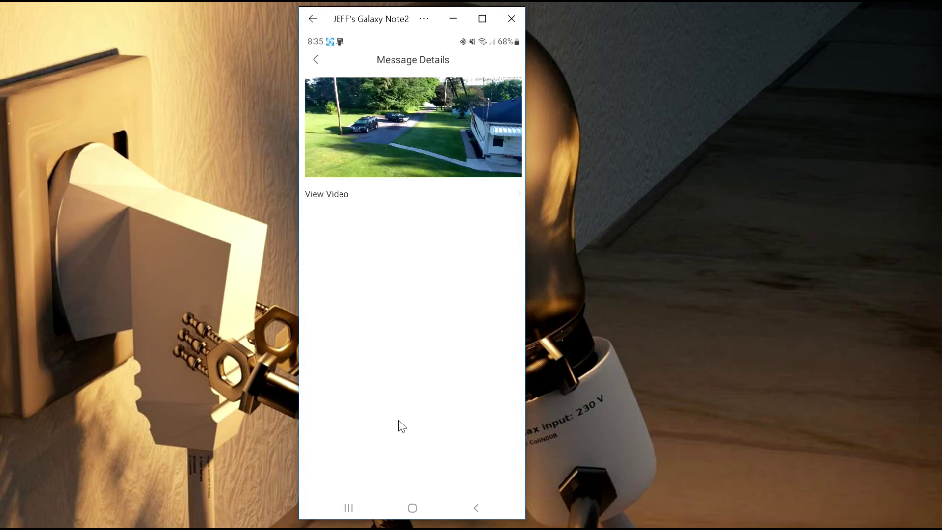
pyautogui.click(329, 194)
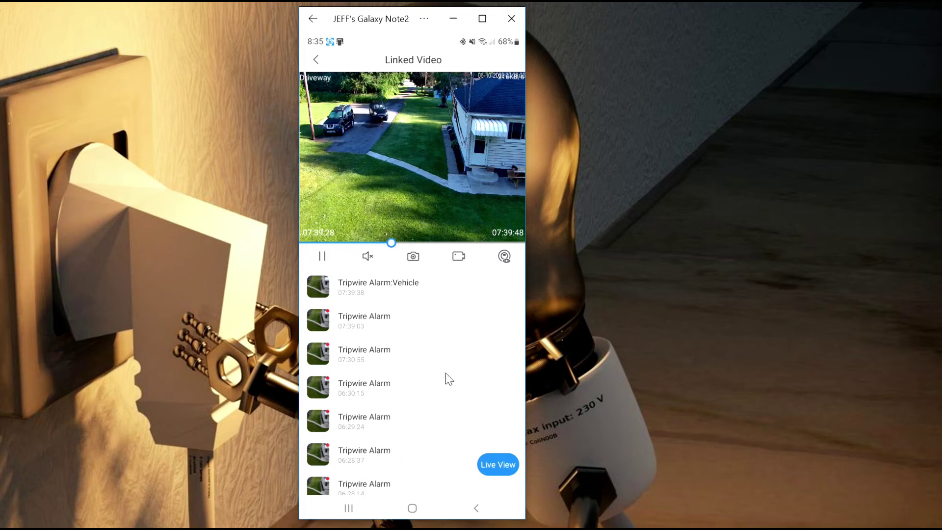
pyautogui.click(316, 59)
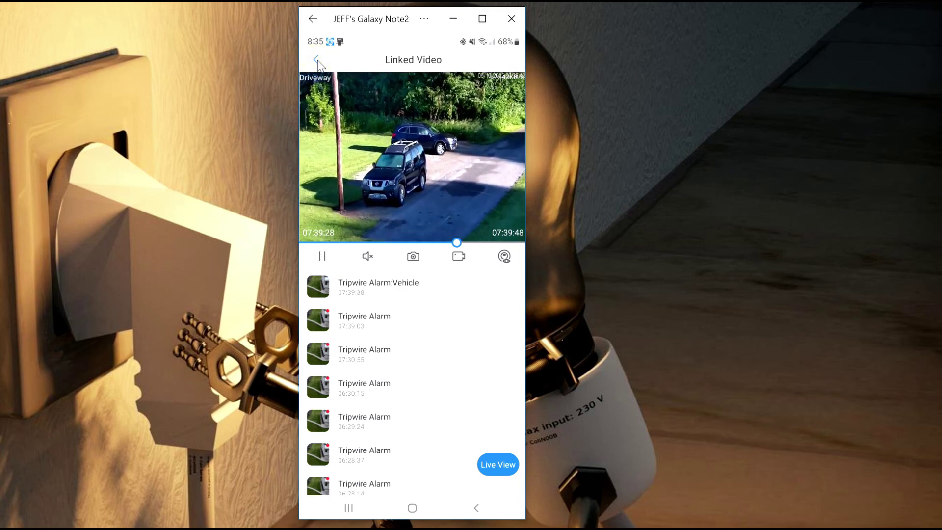
pyautogui.click(317, 59)
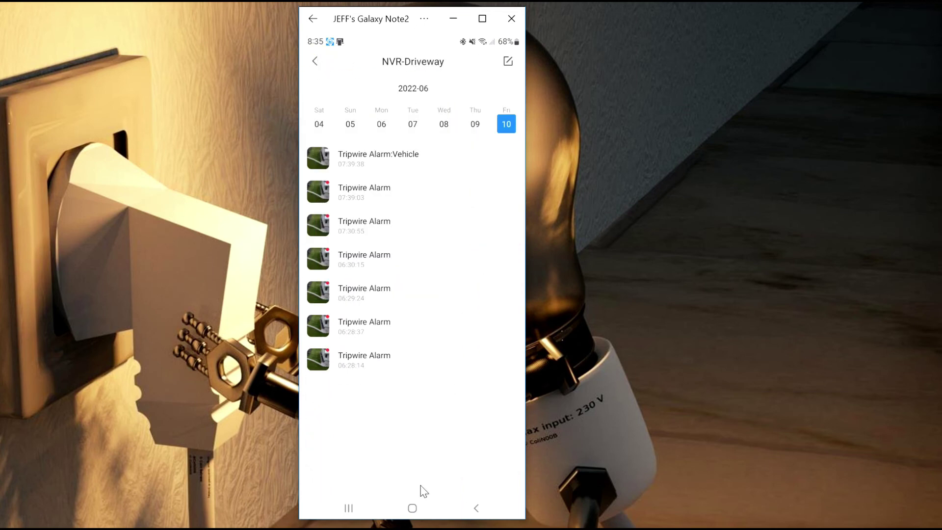
# Step: Return to Alarm Message, view the Me profile page, then go back
pyautogui.click(314, 62)
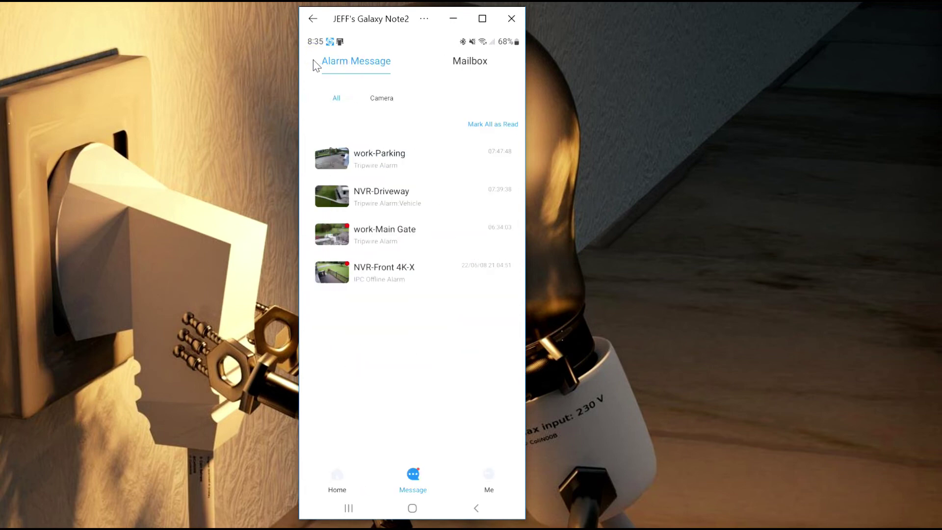
pyautogui.click(488, 480)
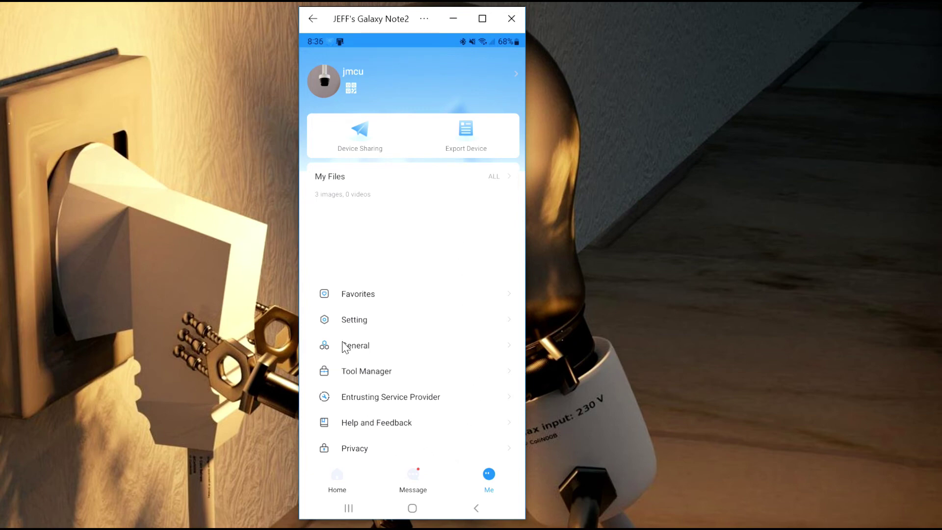
pyautogui.click(313, 21)
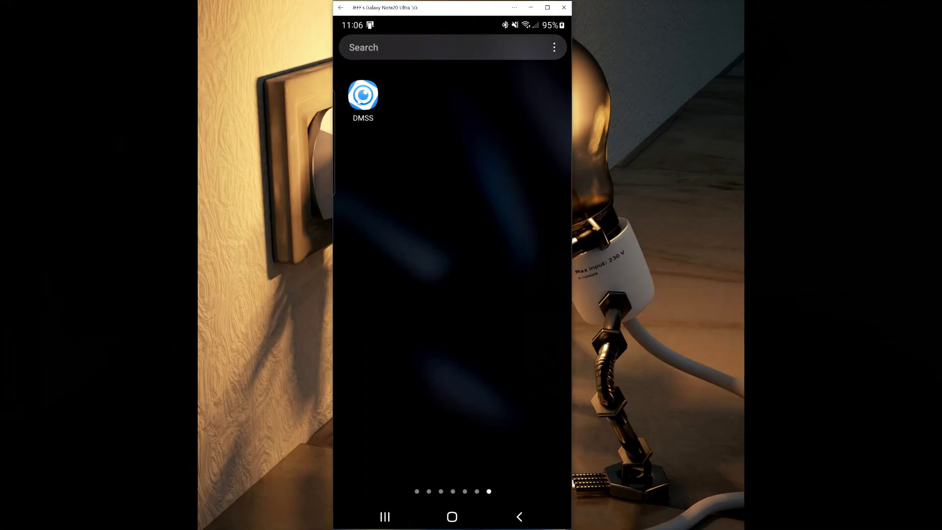
# Step: Load Channel1's 2022-03-29 recording into the first Playback pane and enlarge it
pyautogui.click(361, 94)
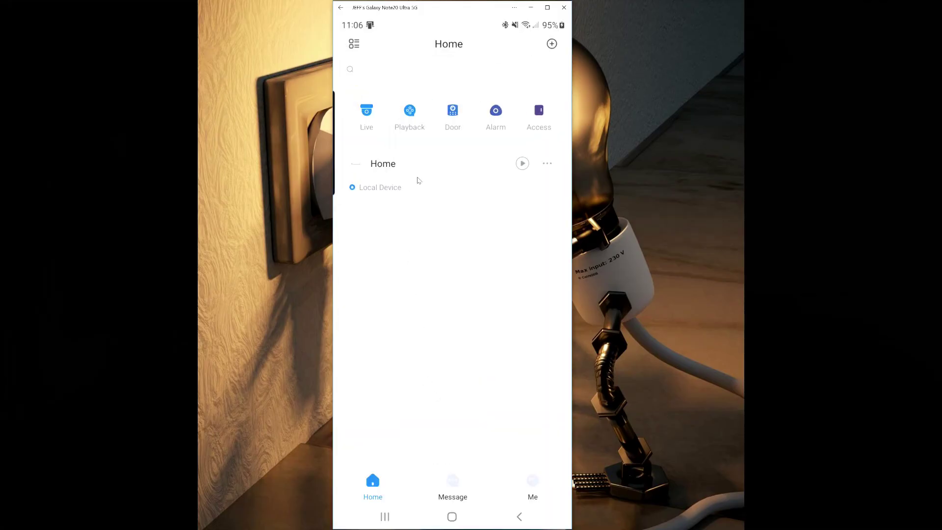
pyautogui.click(410, 111)
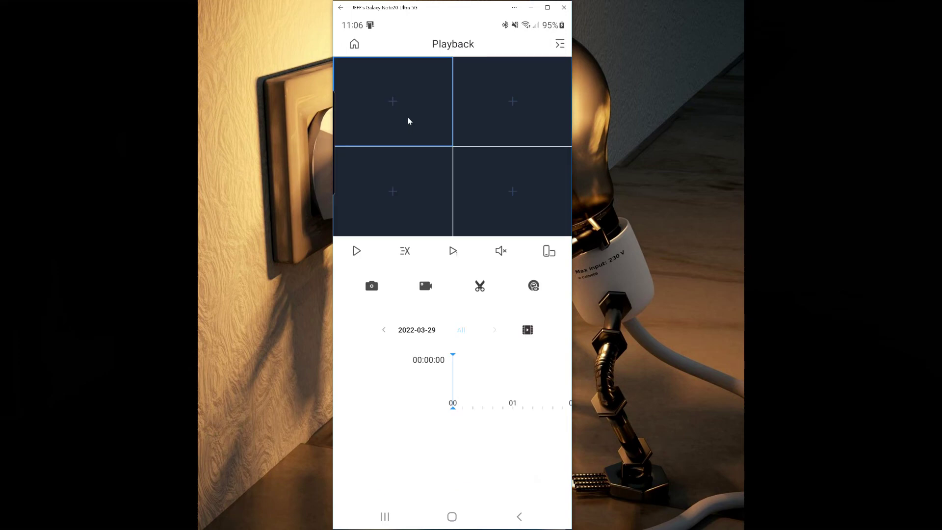
pyautogui.click(394, 102)
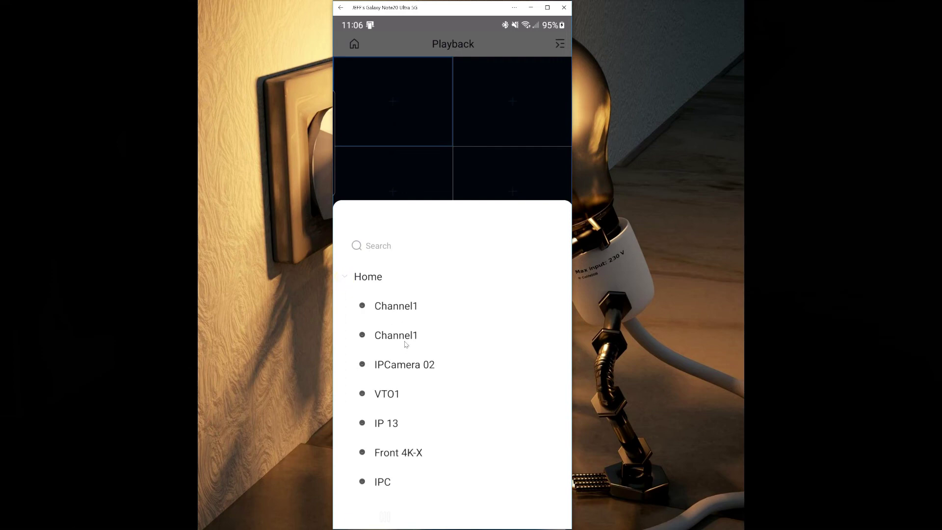
pyautogui.click(405, 339)
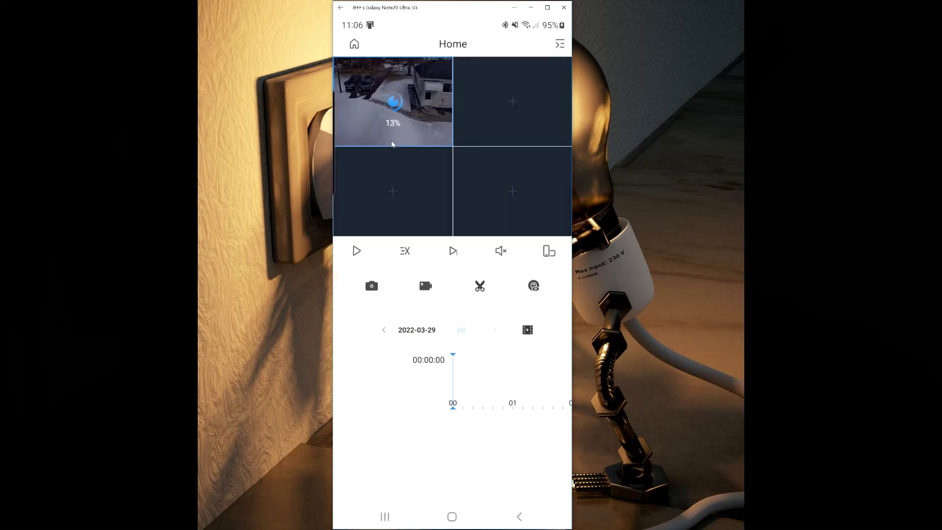
pyautogui.doubleClick(422, 120)
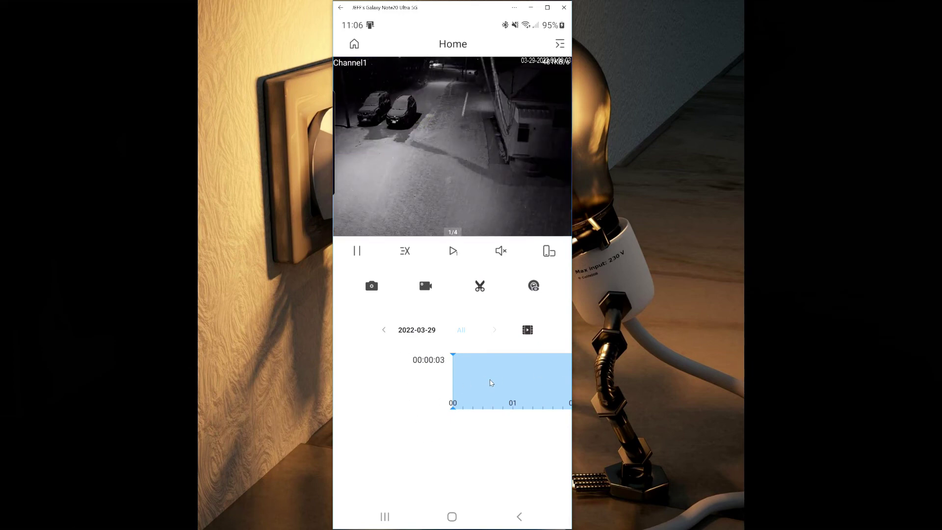
# Step: Drag Channel1's timeline forward to about 07:40 and set playback speed to 2.0X
pyautogui.moveTo(534, 406); pyautogui.dragTo(334, 402)
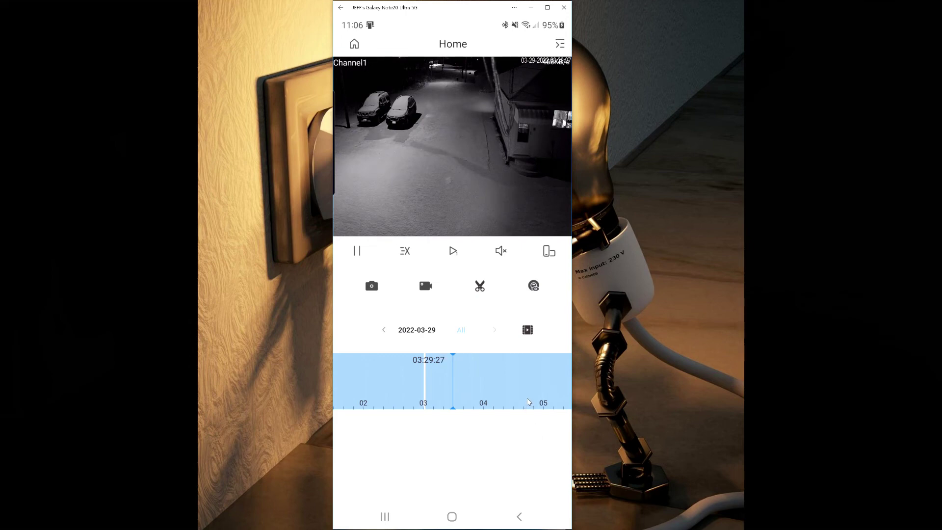
pyautogui.moveTo(542, 391); pyautogui.dragTo(456, 393)
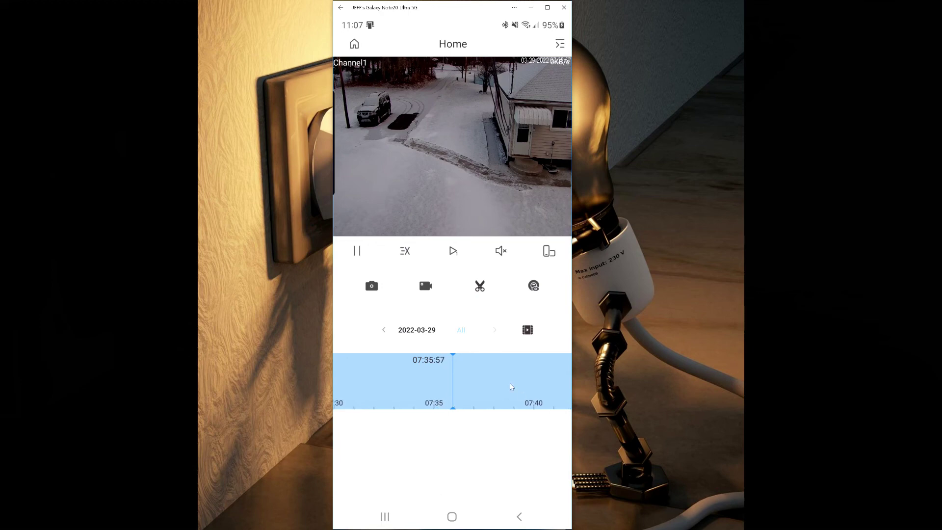
pyautogui.moveTo(507, 379); pyautogui.dragTo(387, 385)
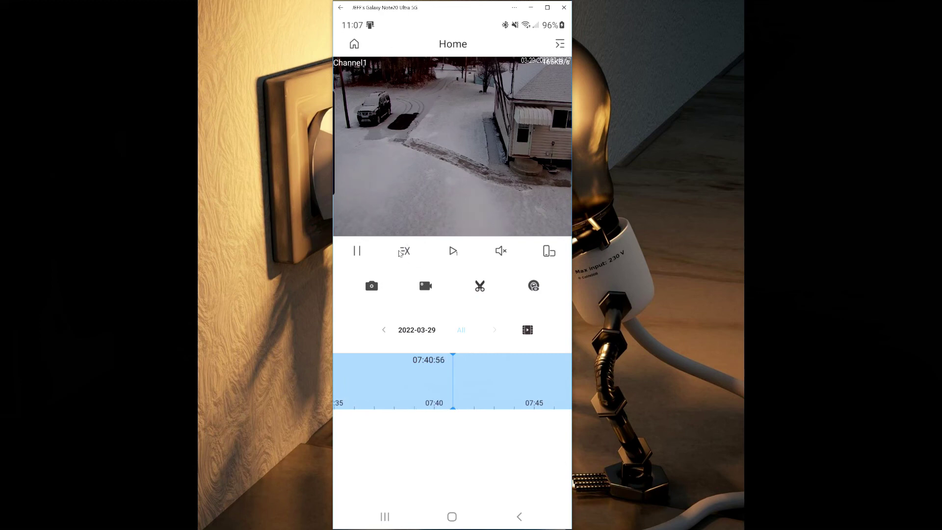
pyautogui.click(400, 252)
pyautogui.click(487, 73)
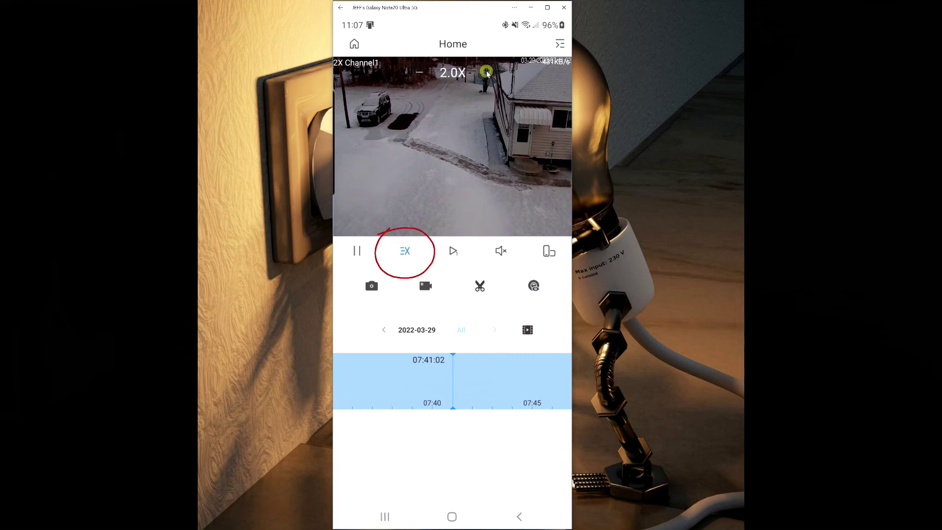
# Step: Raise Channel1 playback speed through 4X to 8X, save a snapshot, then open the 2022-03-29 search conditions
pyautogui.click(486, 73)
pyautogui.click(486, 73)
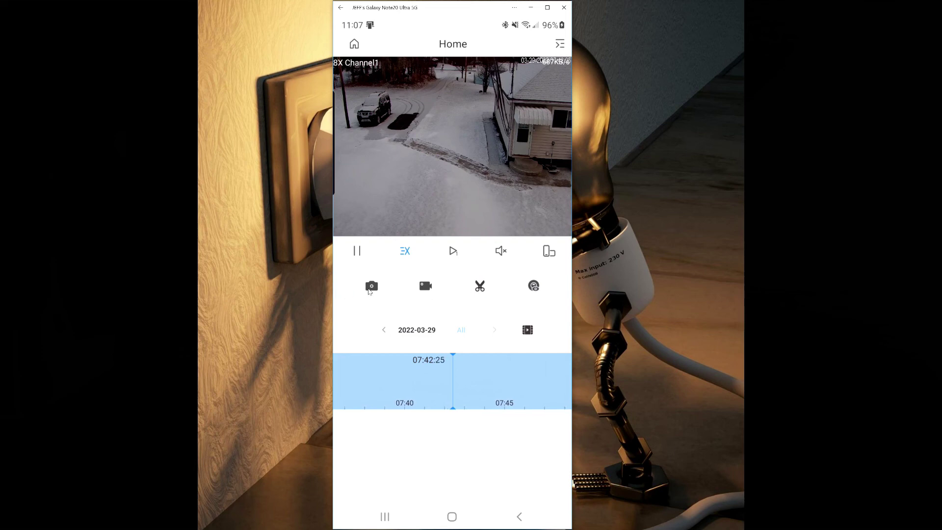
pyautogui.click(372, 288)
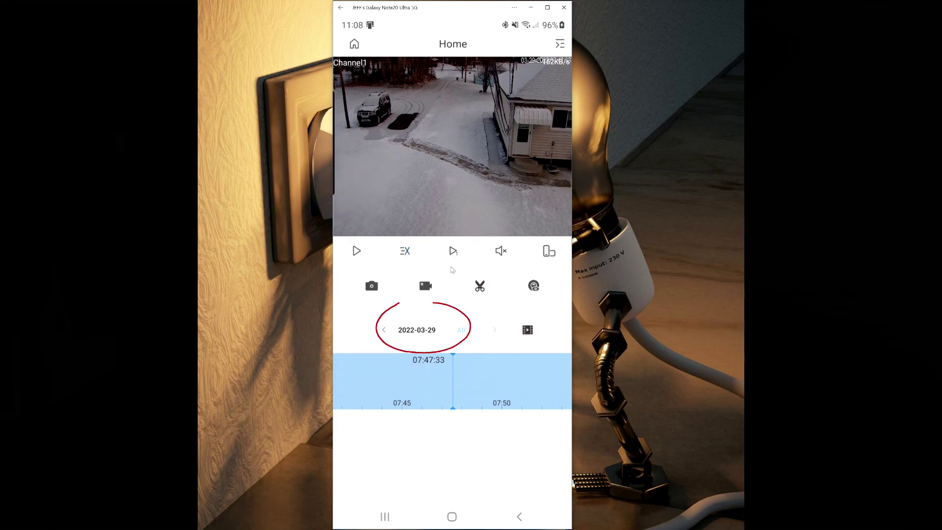
pyautogui.click(470, 330)
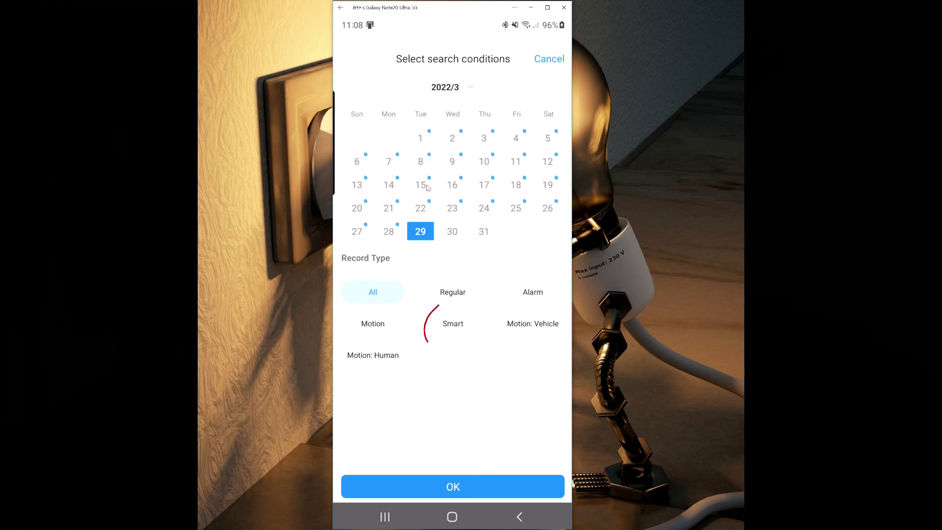
# Step: Choose Record Type Smart and apply it to the 2022-03-29 playback
pyautogui.click(455, 327)
pyautogui.click(467, 486)
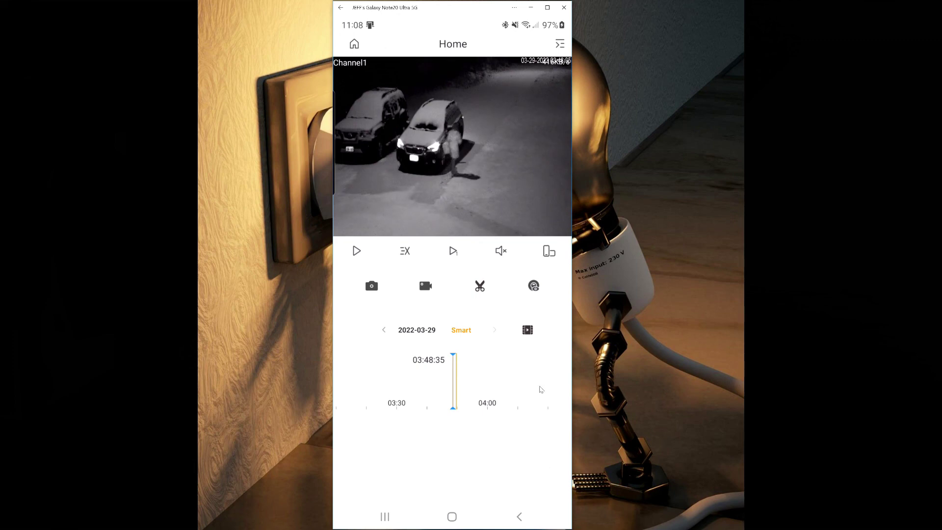
# Step: Scrub the Smart recordings forward past about 04:33, 05:37 and 06:47, then pause playback
pyautogui.moveTo(513, 381); pyautogui.dragTo(349, 385)
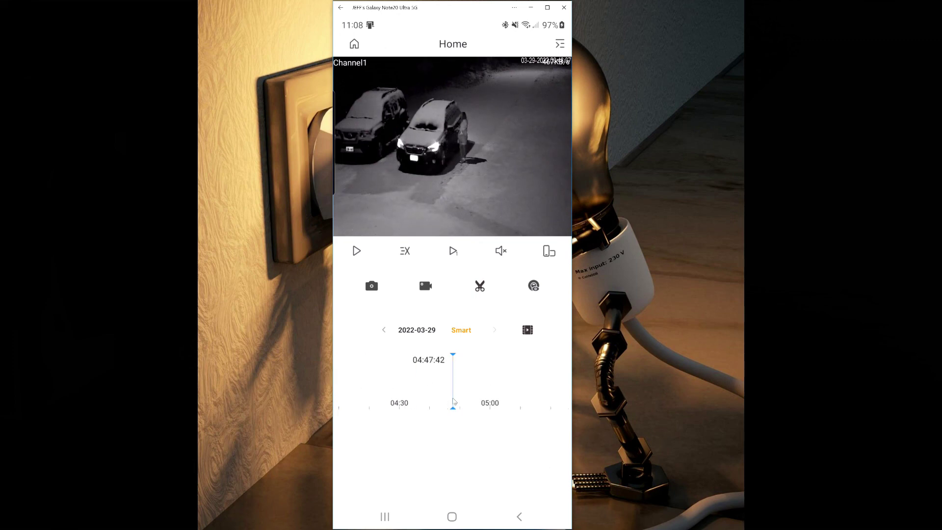
pyautogui.moveTo(515, 389); pyautogui.dragTo(362, 388)
pyautogui.moveTo(538, 392); pyautogui.dragTo(434, 398)
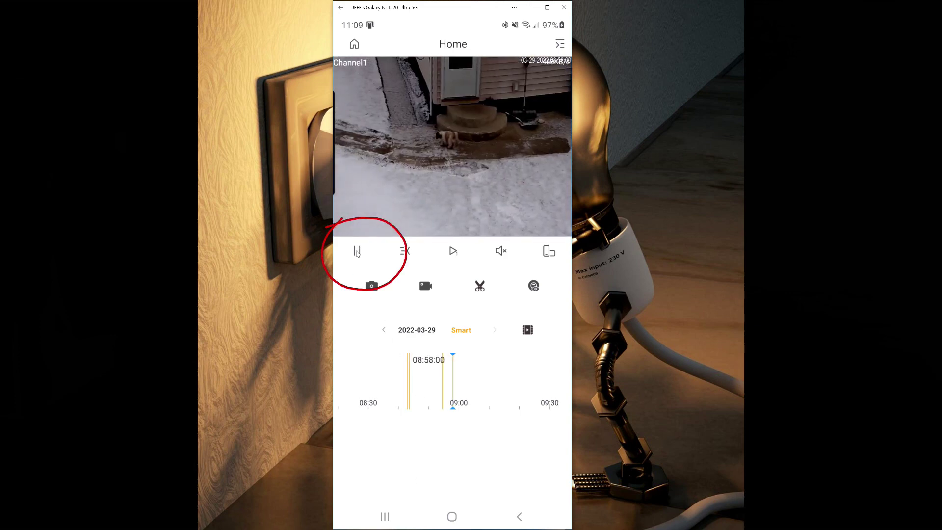
pyautogui.click(357, 251)
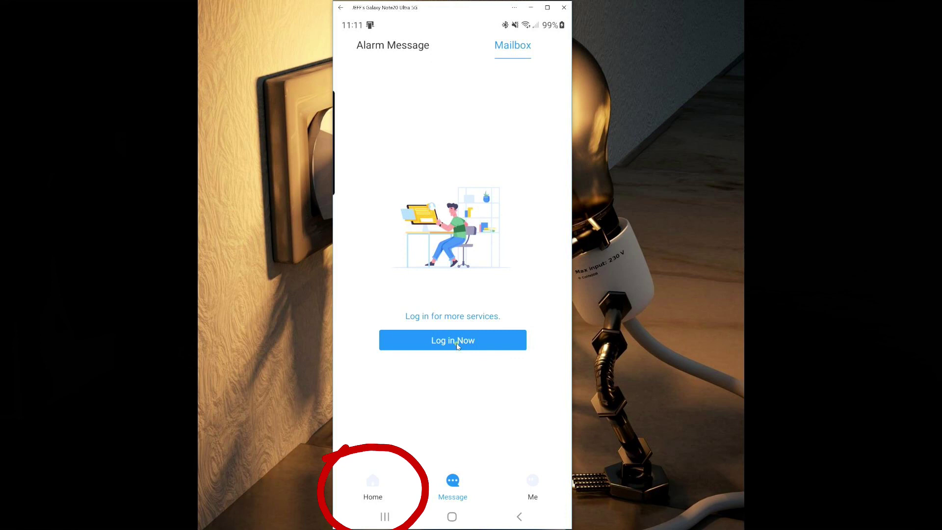
# Step: Use Log in Now on the Mailbox to reach the Welcome screen and select the email field
pyautogui.click(456, 345)
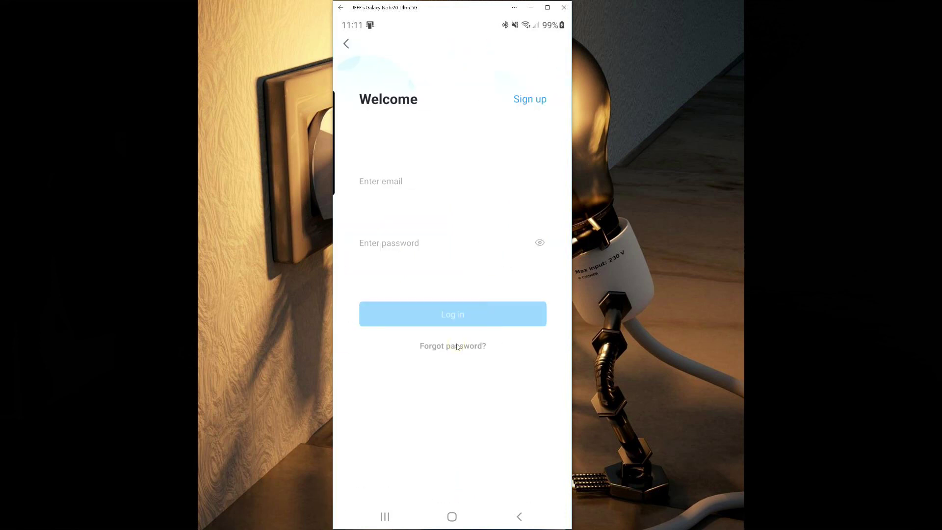
pyautogui.click(391, 183)
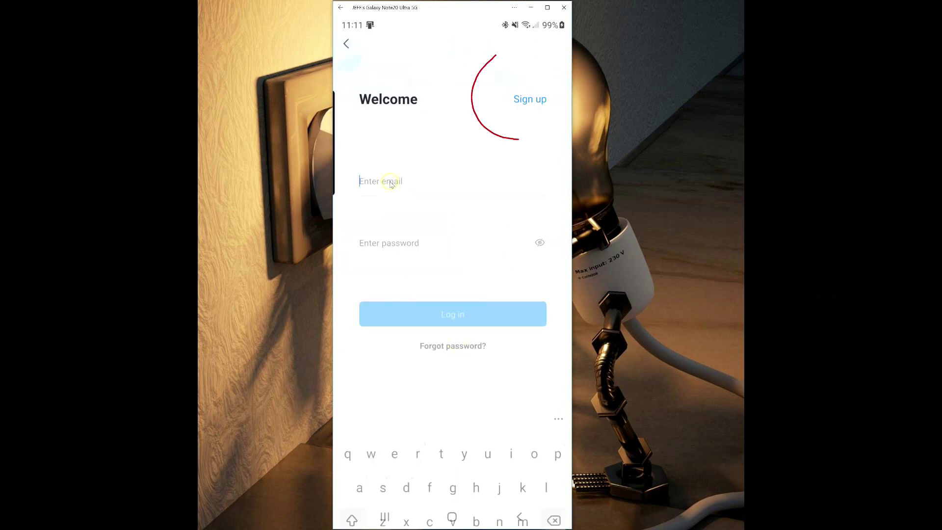